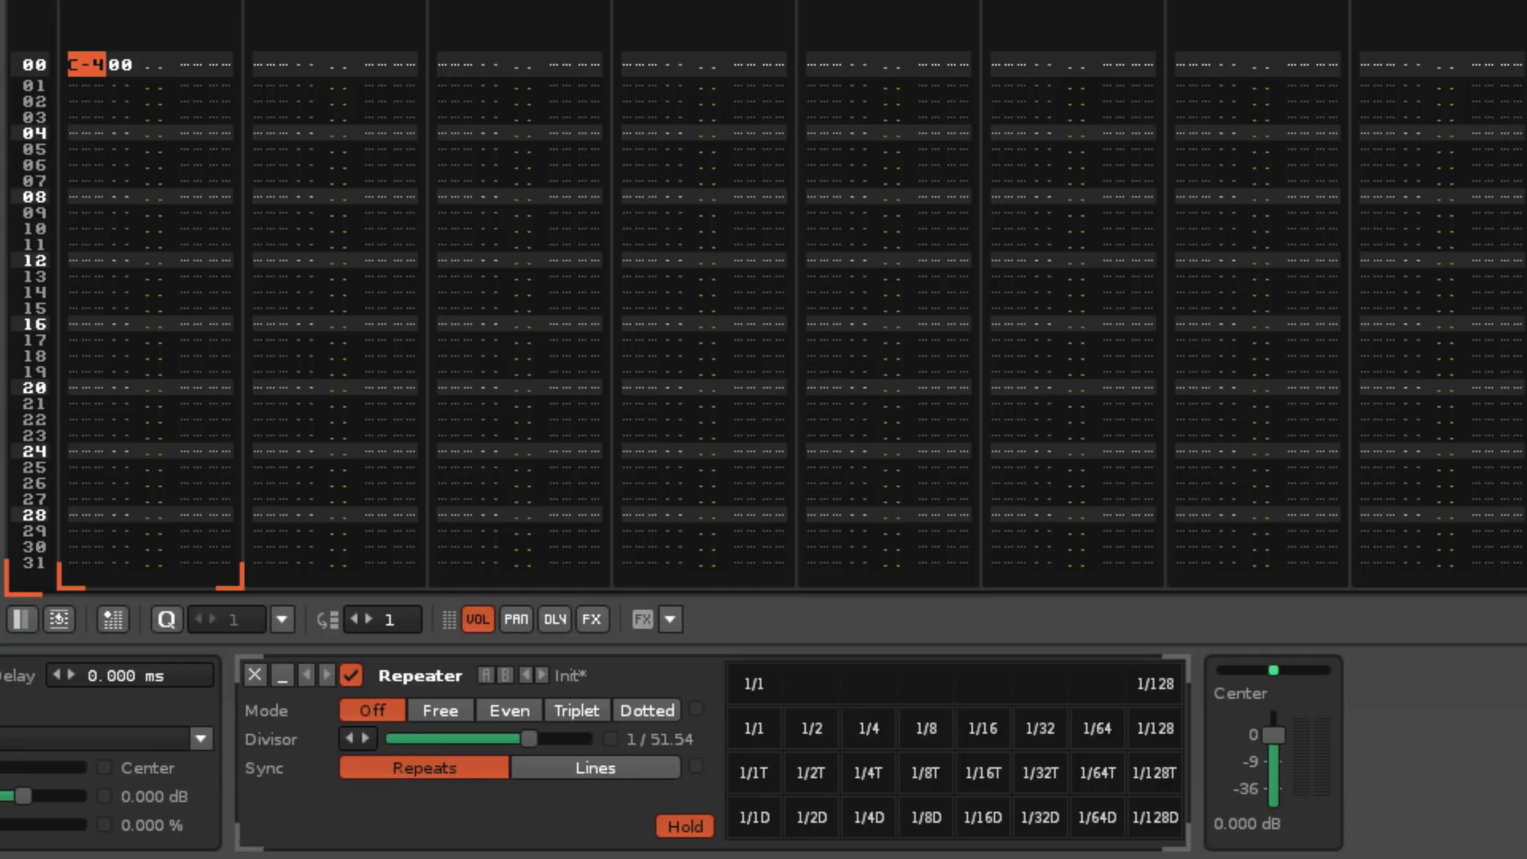
# - Audition the pattern with the Repeater off, and switch its mode to Free during playback
pyautogui.press('space')
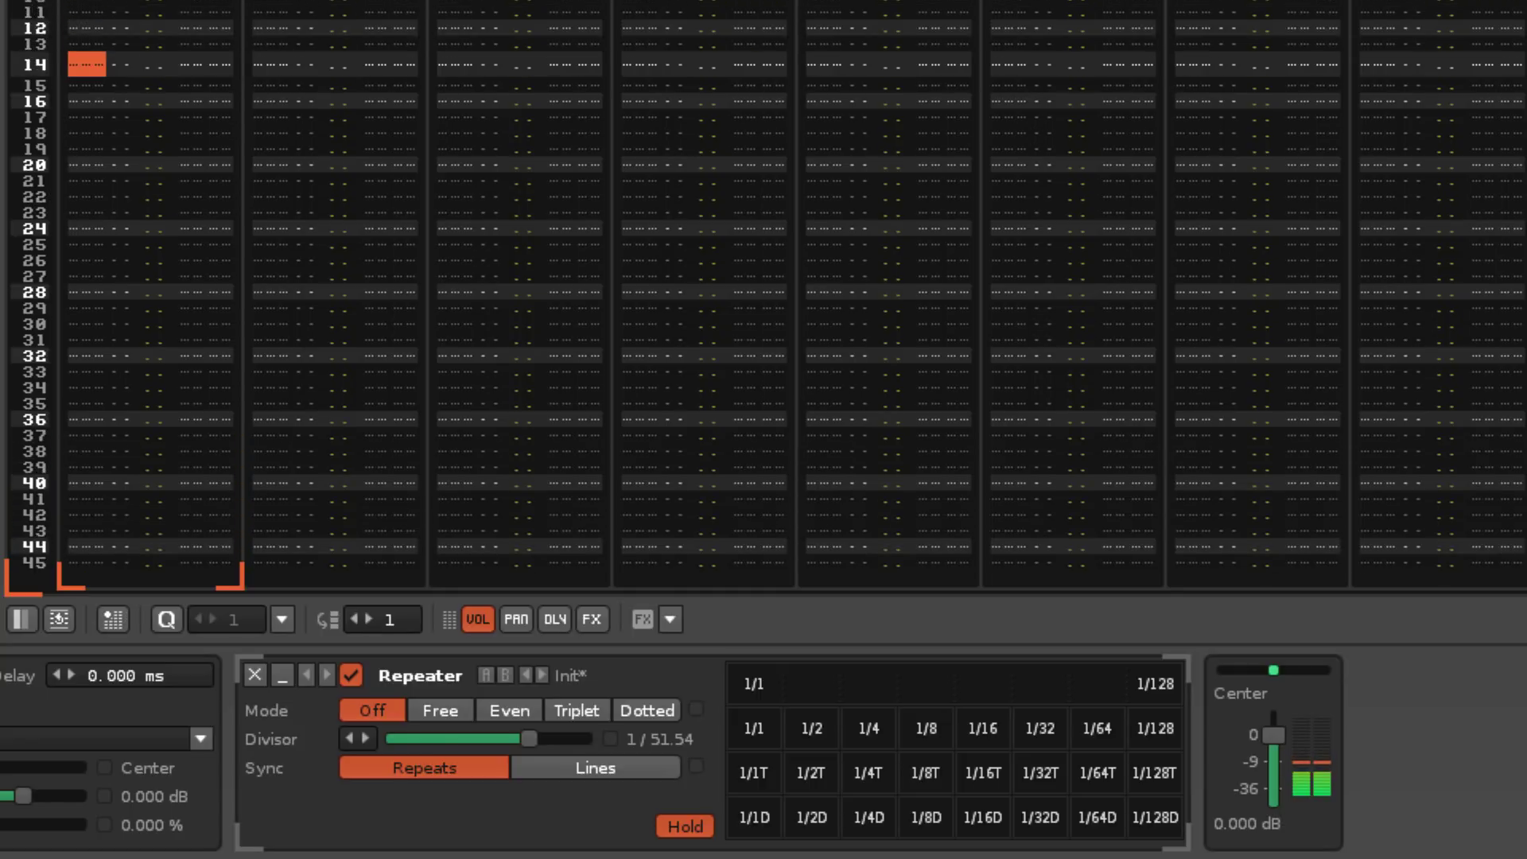
pyautogui.press('space')
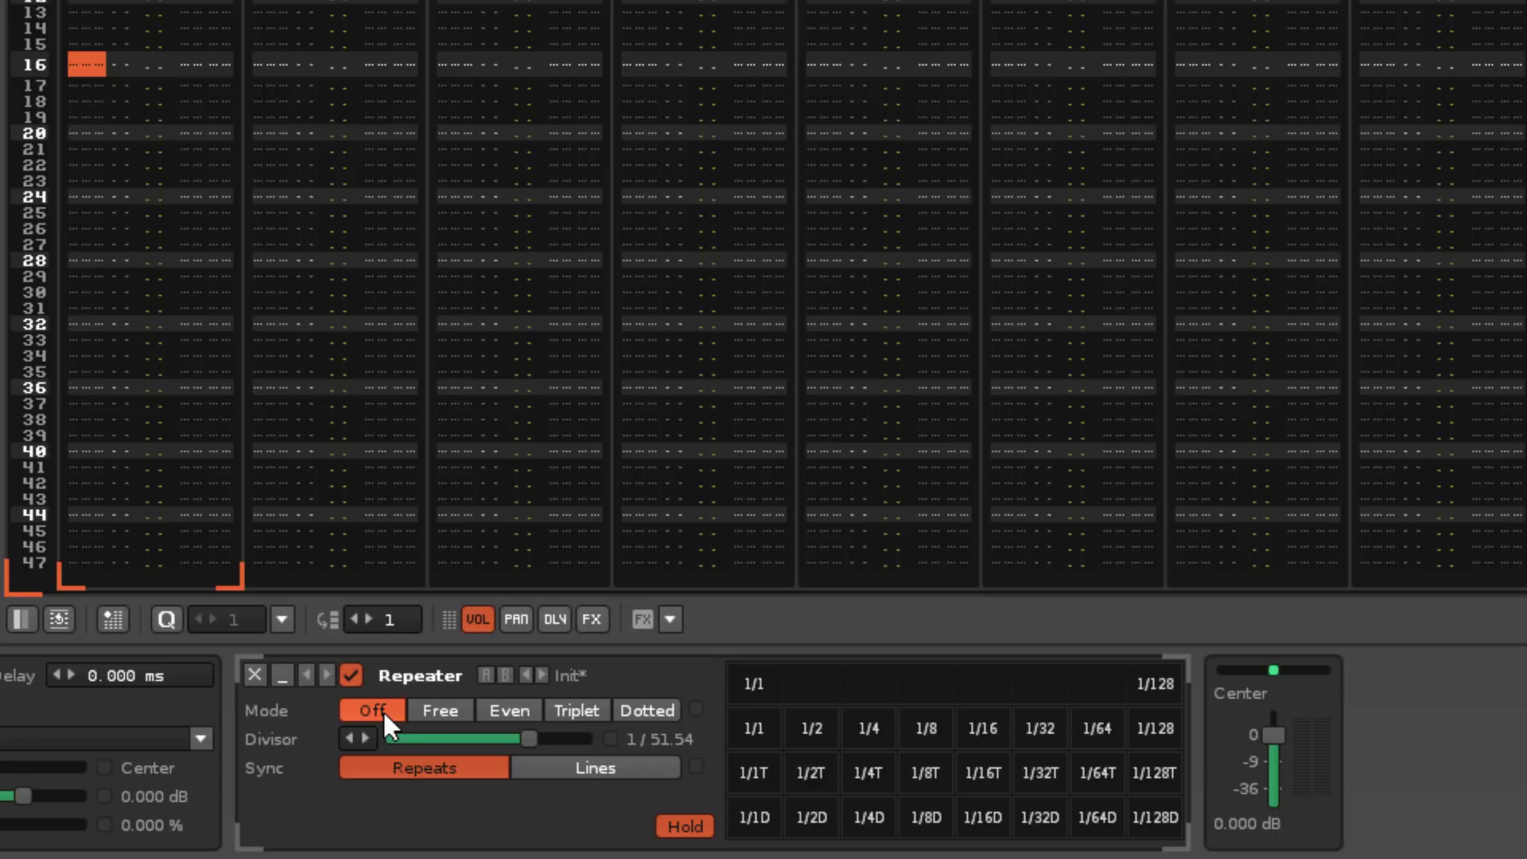
pyautogui.press('space')
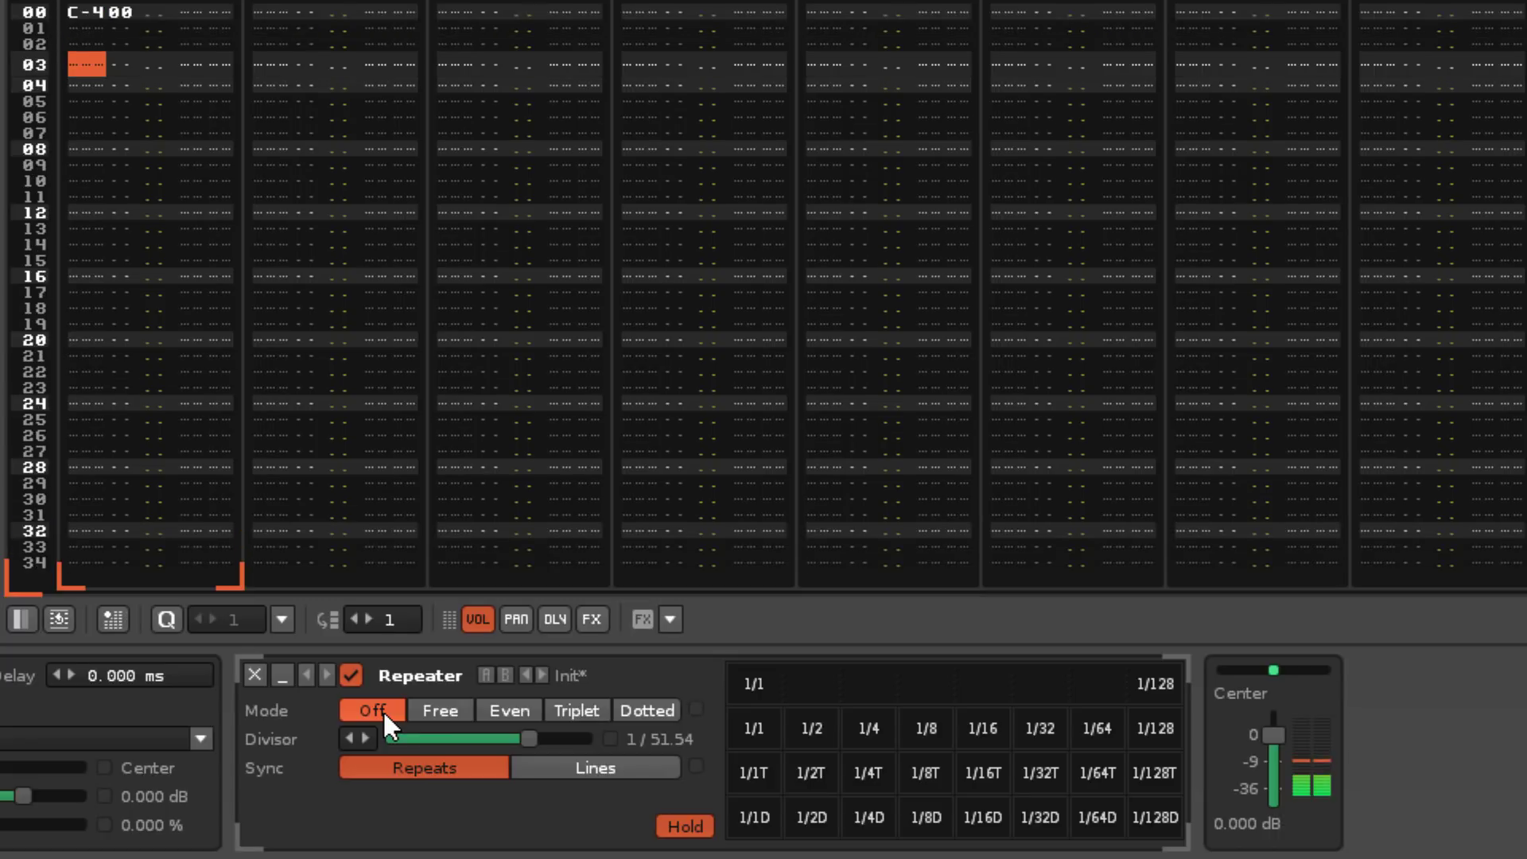
pyautogui.click(428, 709)
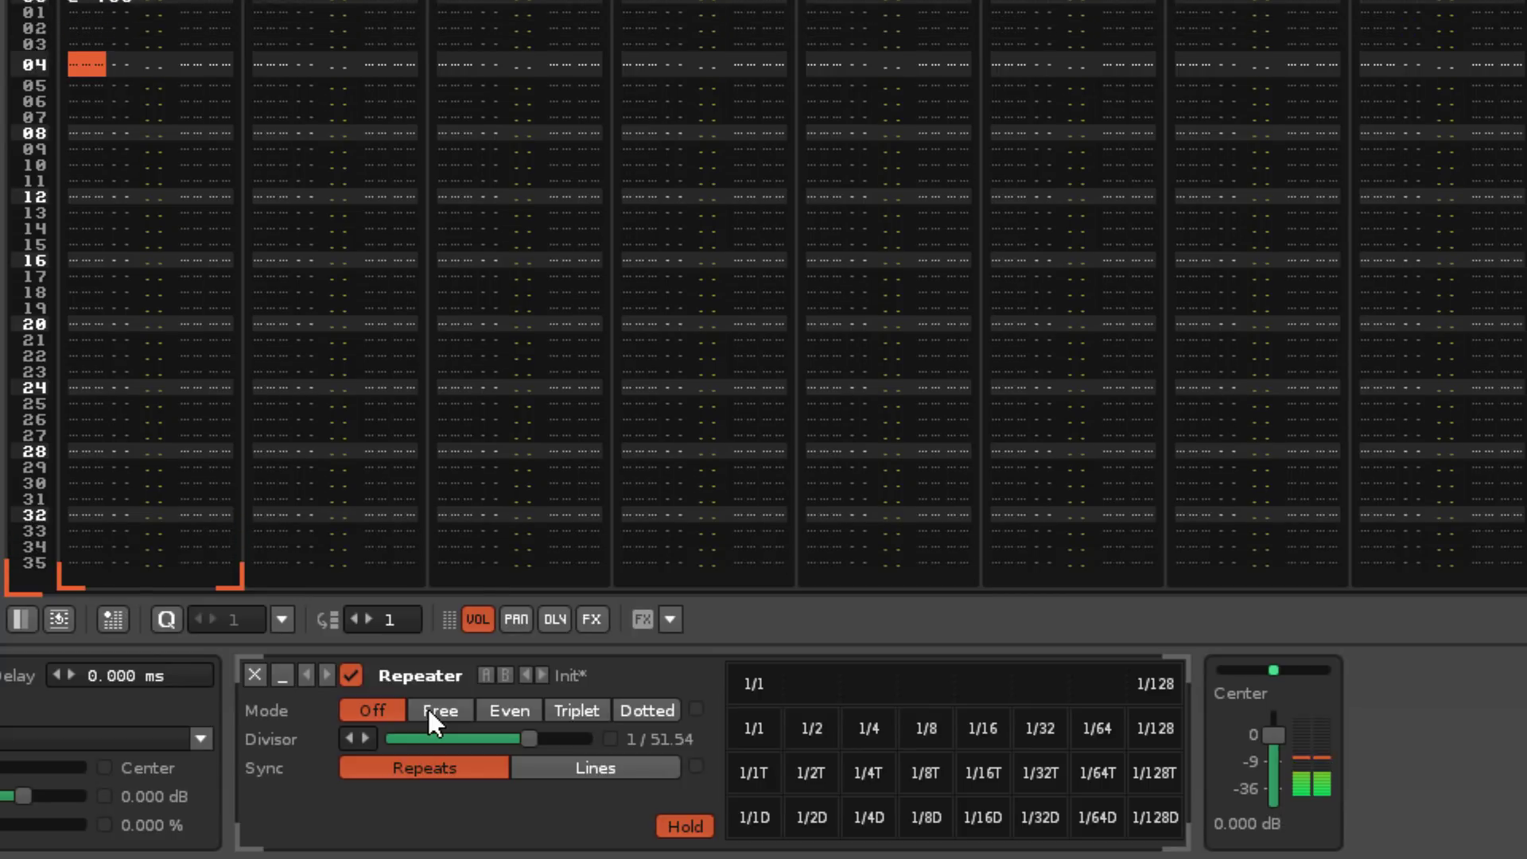
pyautogui.click(428, 709)
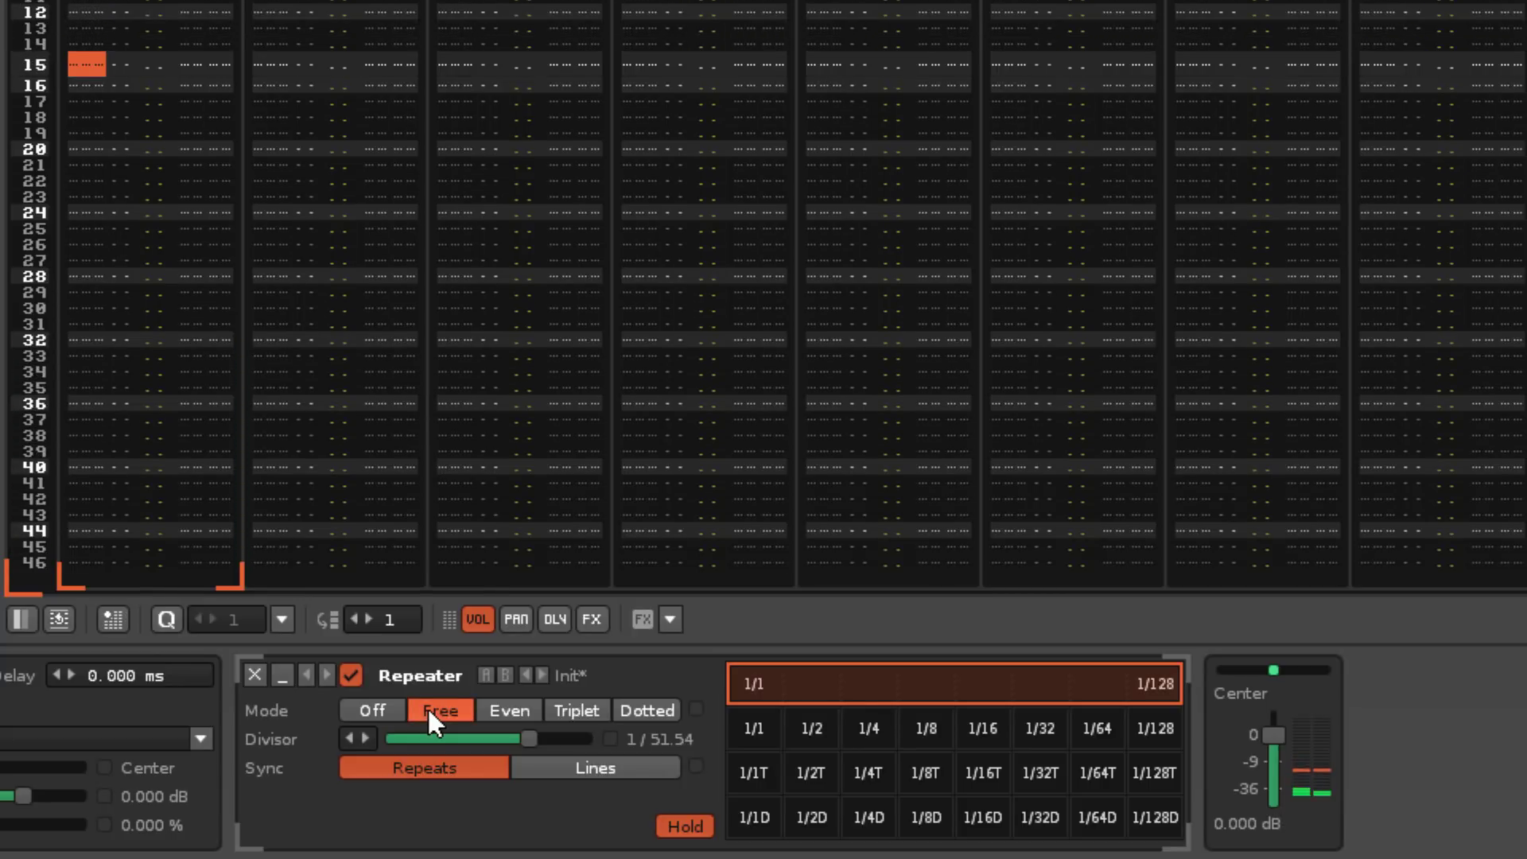
# - Toggle the Repeater mode between Off and Free during playback to compare the sound, and stop the song
pyautogui.click(427, 707)
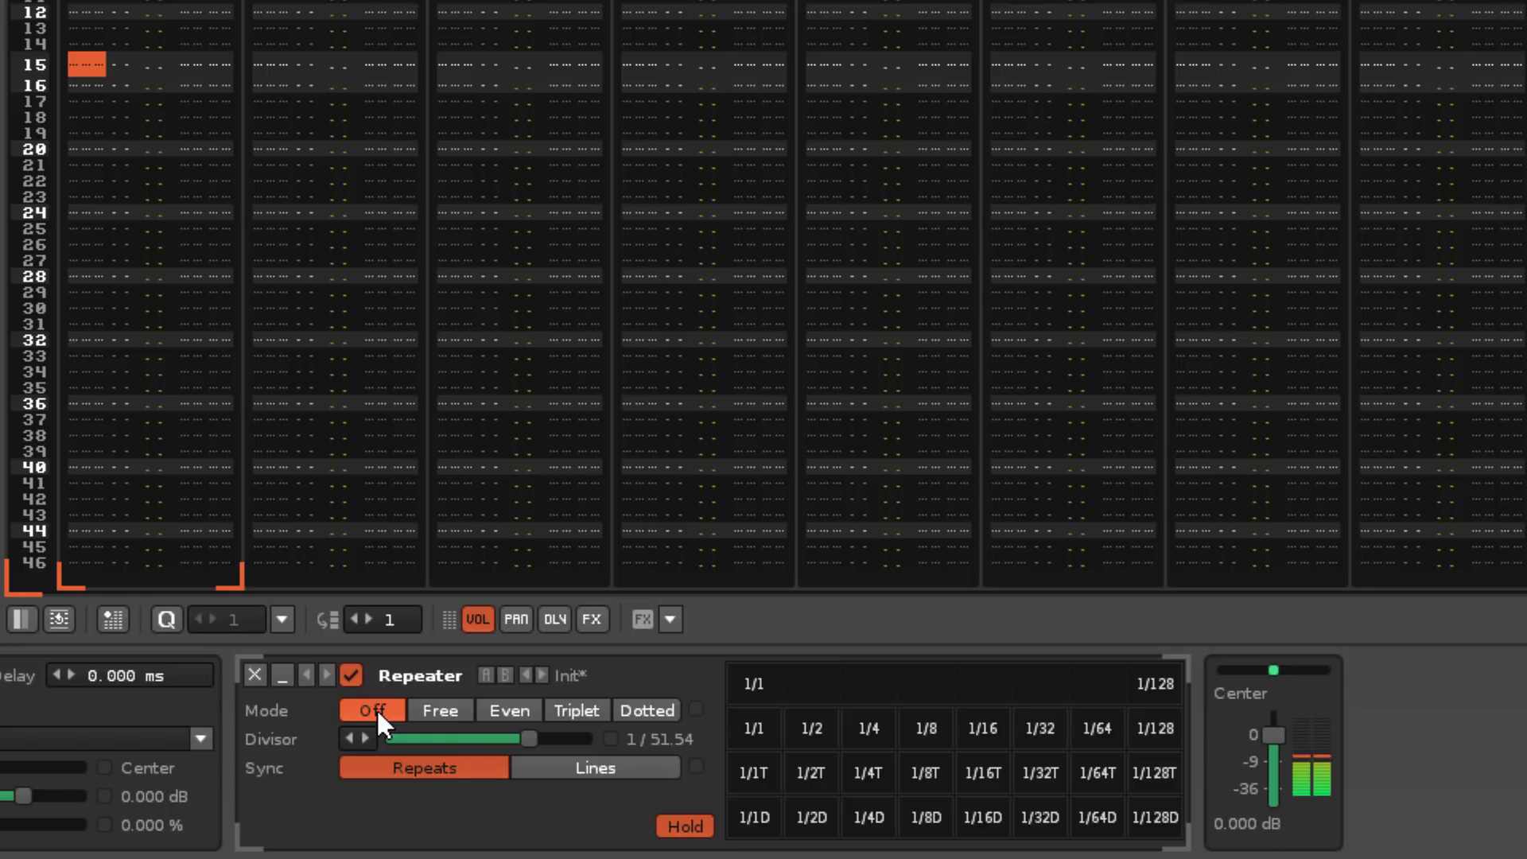
pyautogui.click(439, 709)
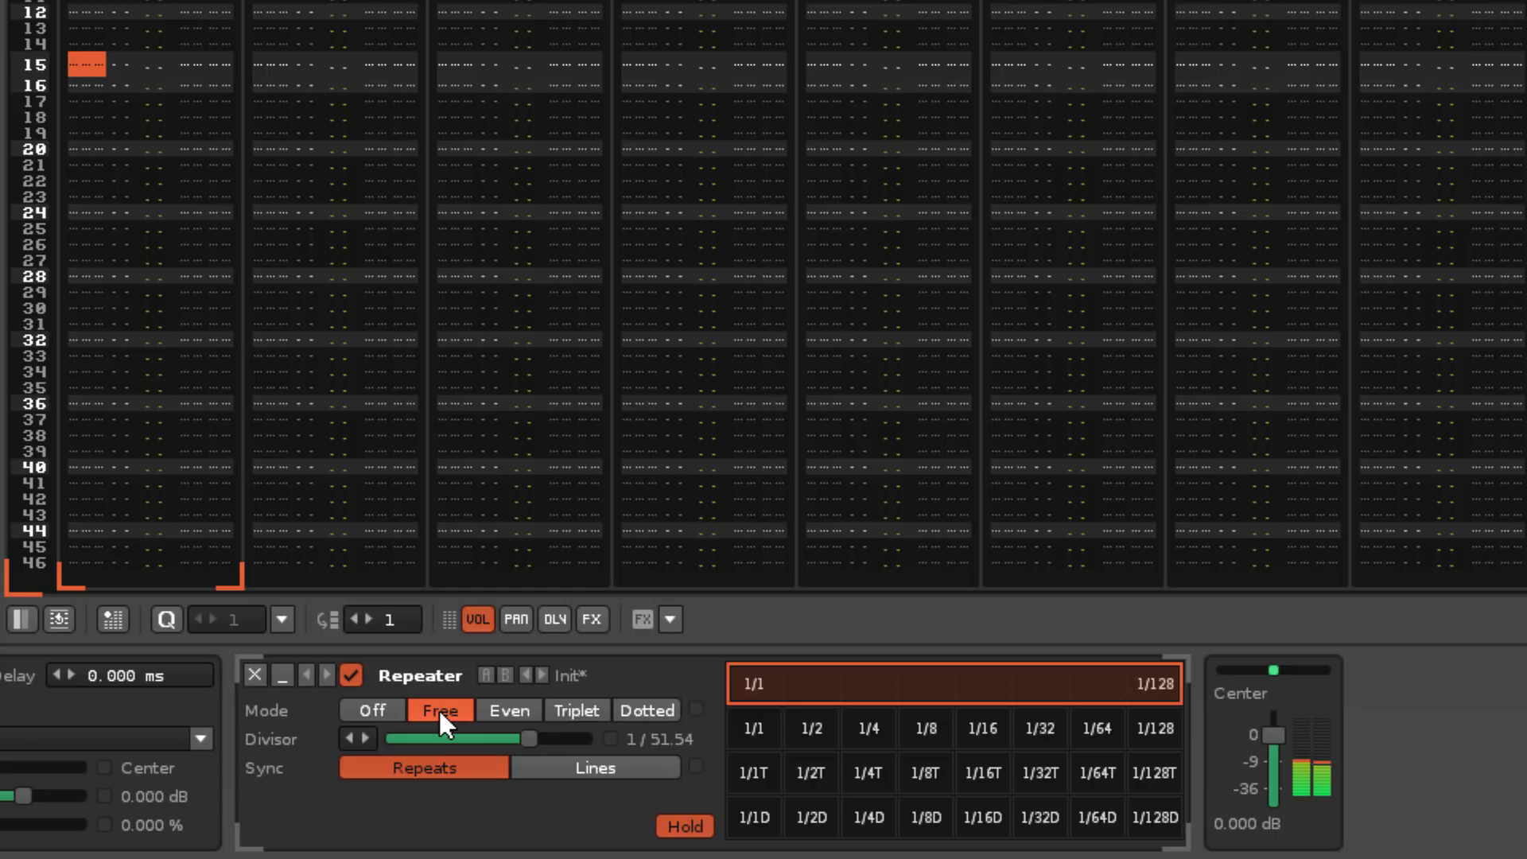
pyautogui.click(394, 708)
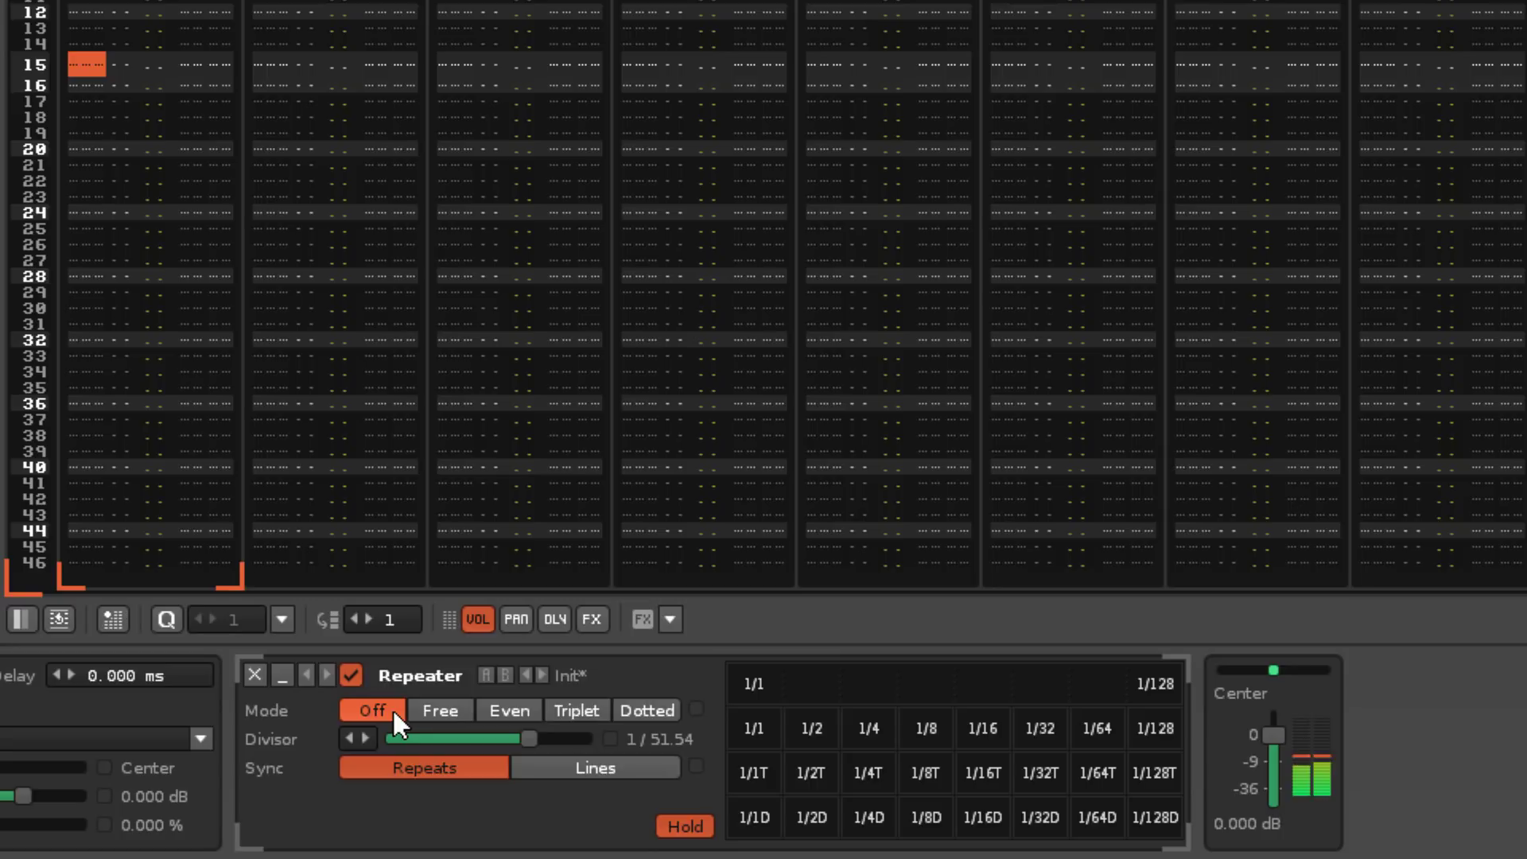
pyautogui.click(420, 708)
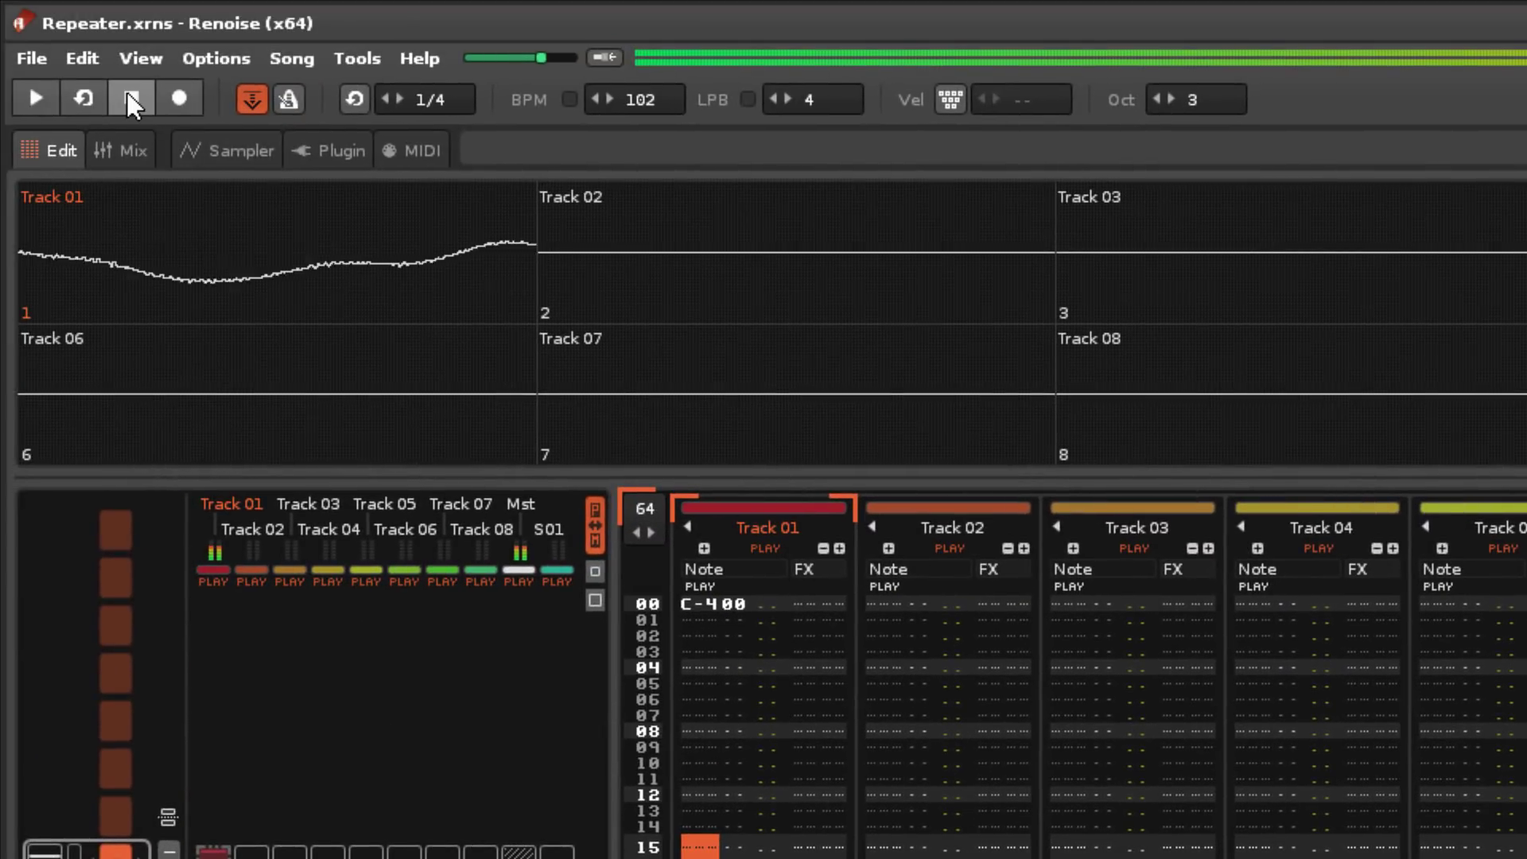
pyautogui.click(129, 97)
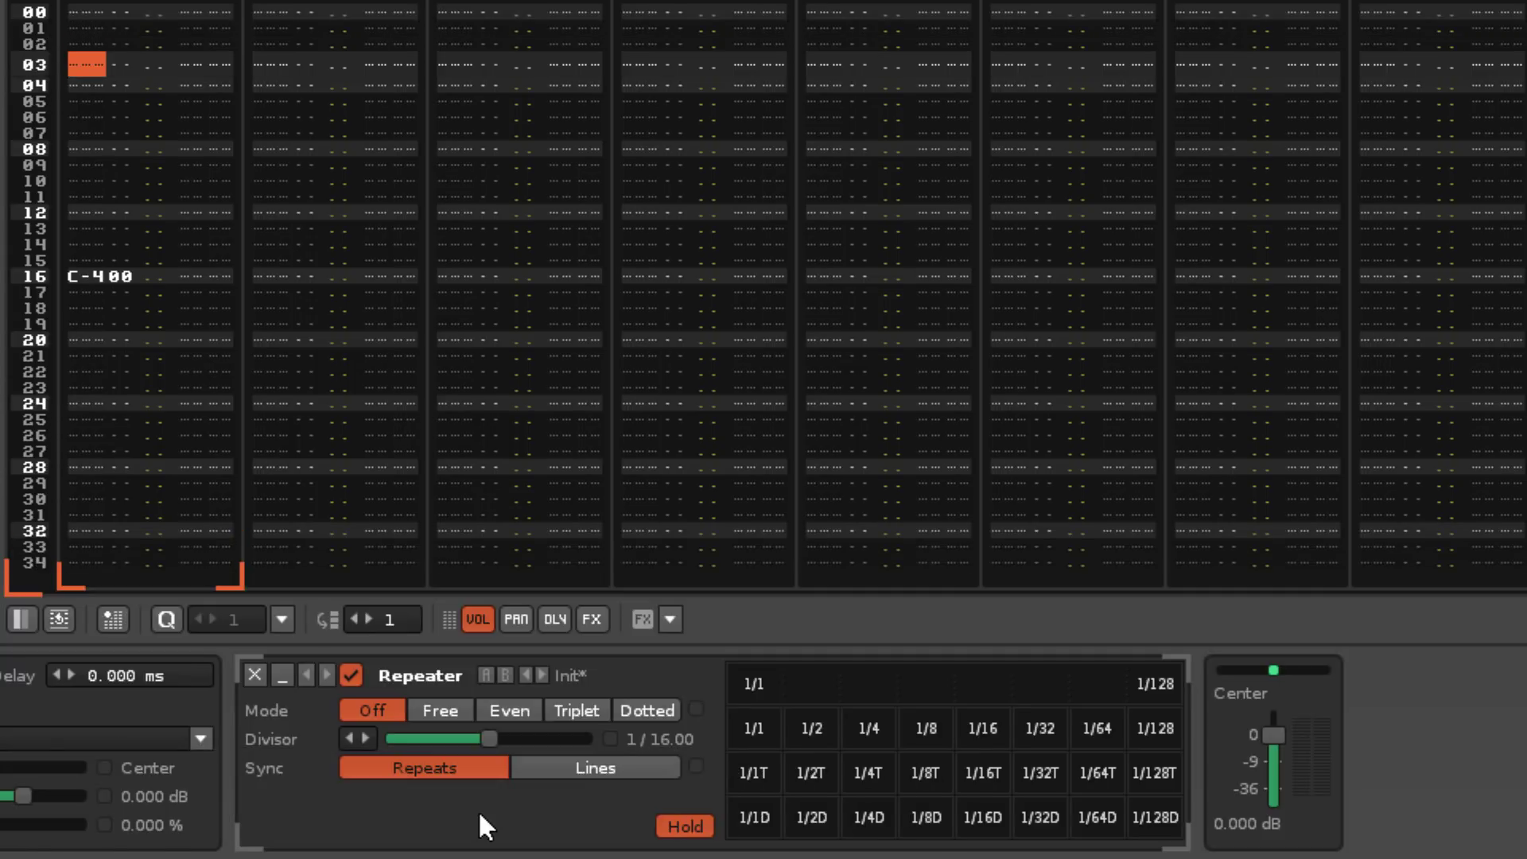
# - Switch the Repeater through its Free, Off, Even, Triplet and Dotted modes while the pattern plays
pyautogui.click(437, 708)
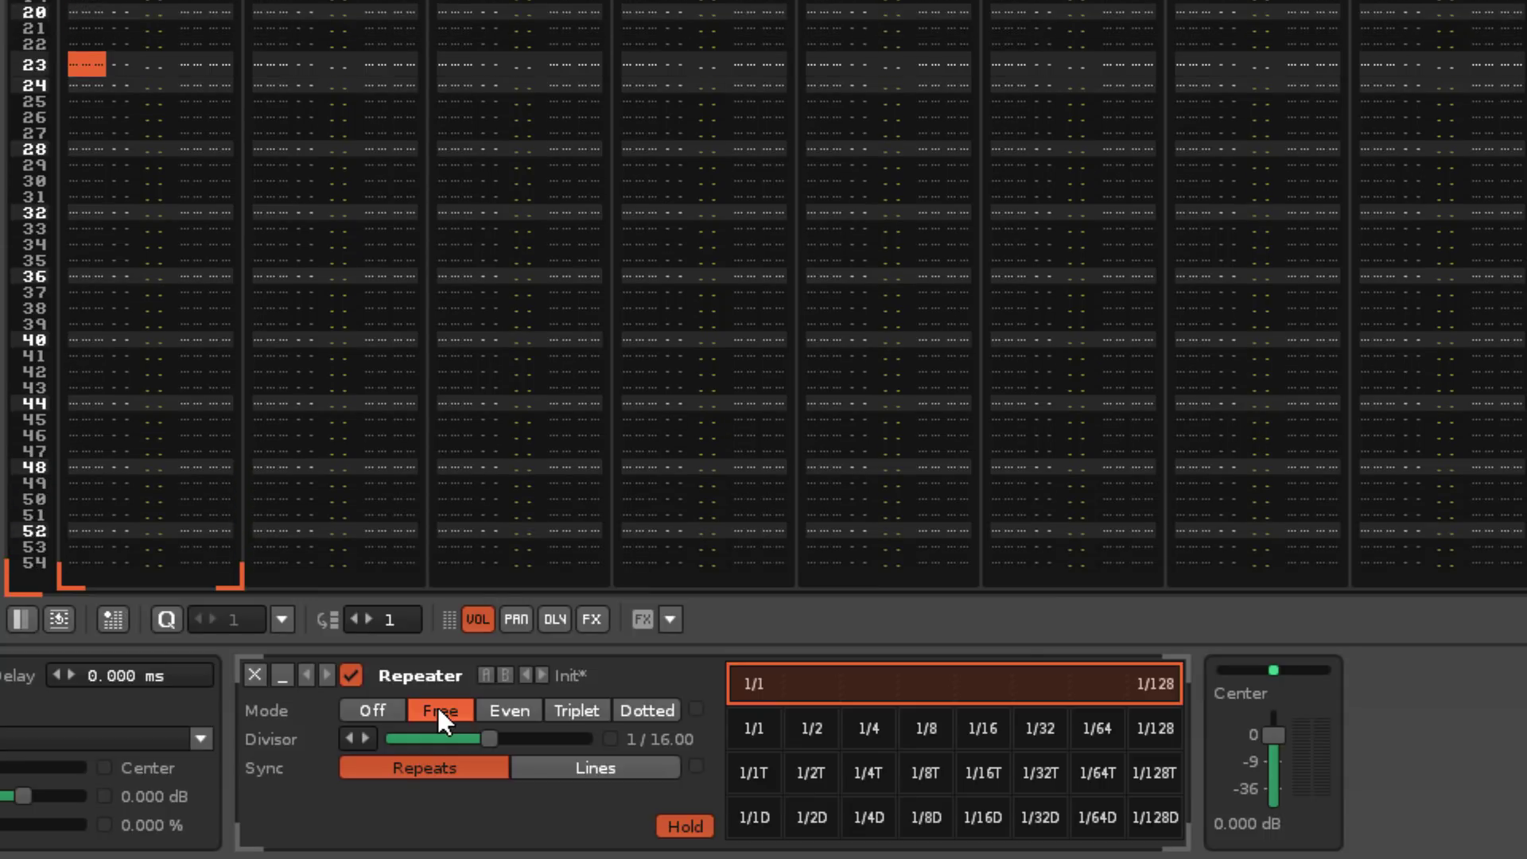
pyautogui.click(437, 704)
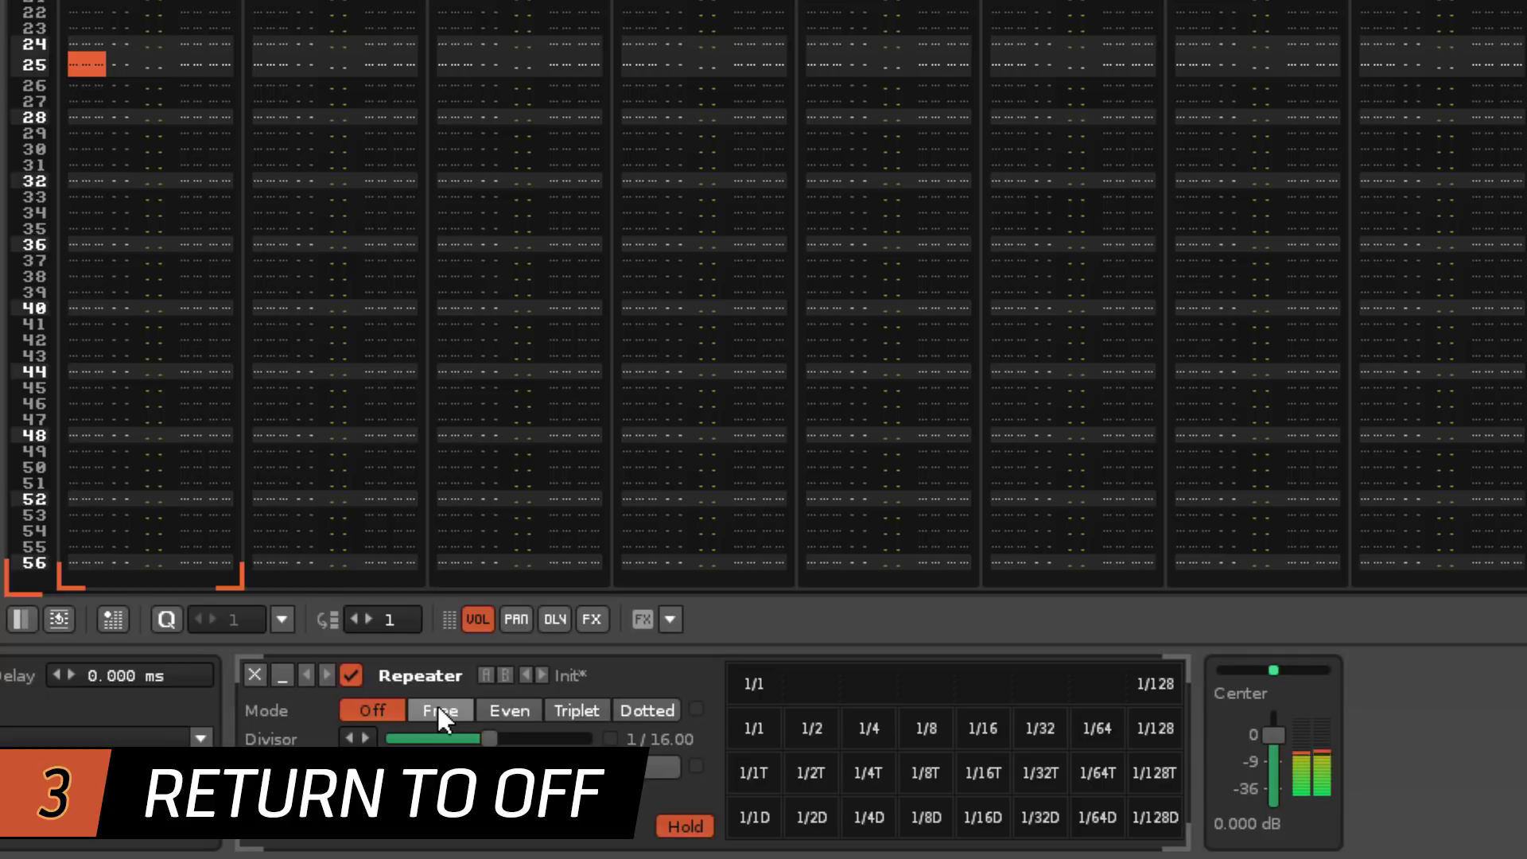
pyautogui.click(490, 708)
pyautogui.click(578, 711)
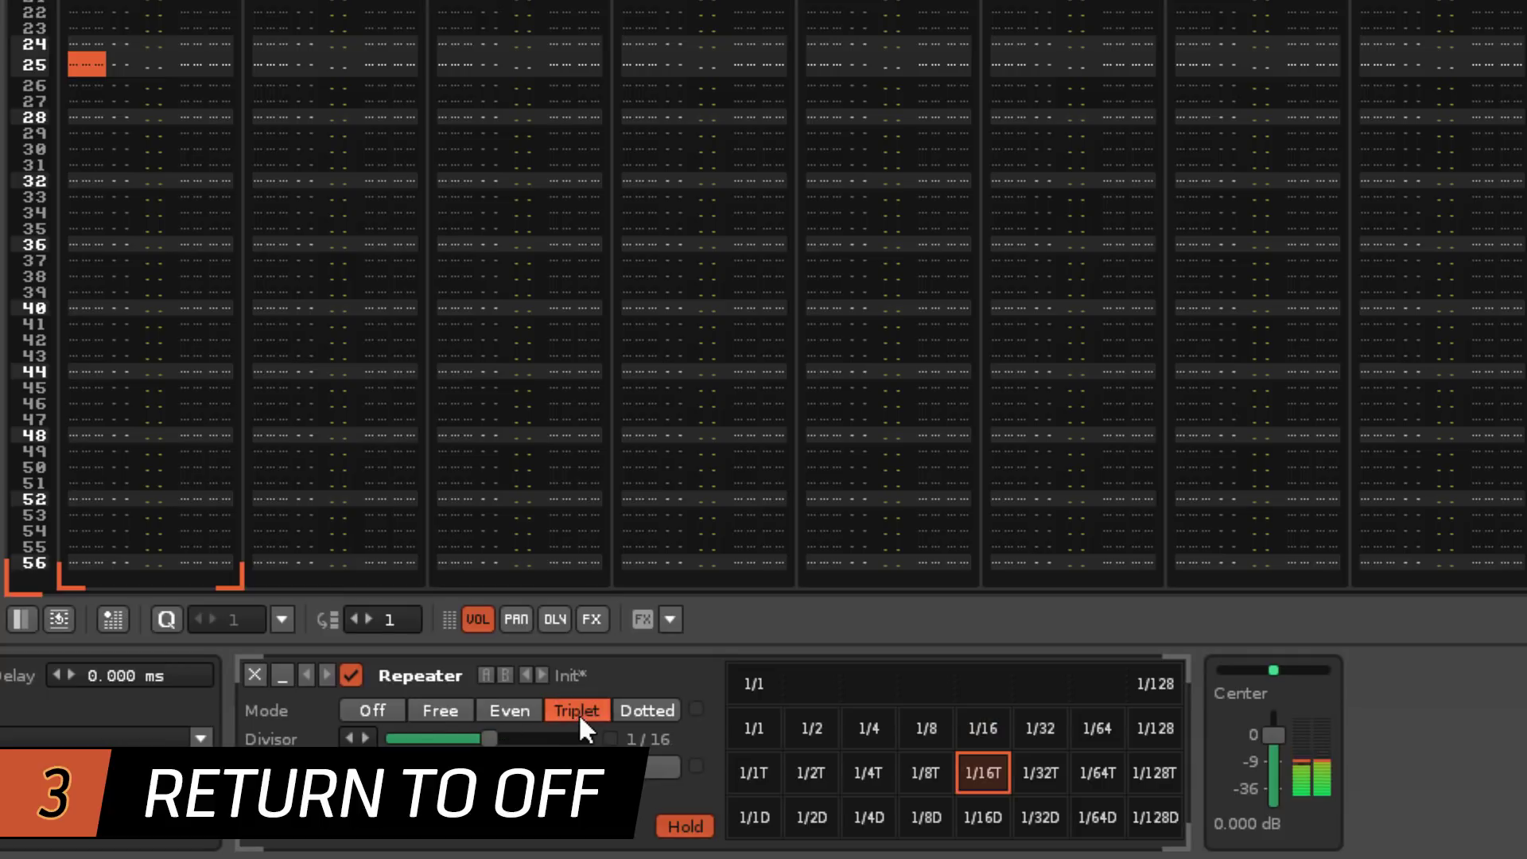
pyautogui.click(637, 710)
# - Adjust the Repeater divisor to about 1/16.36 in Free mode and return the mode to Off
pyautogui.moveTo(517, 738)
pyautogui.mouseDown()
pyautogui.moveTo(566, 739)
pyautogui.moveTo(489, 739)
pyautogui.mouseUp()
pyautogui.click(436, 707)
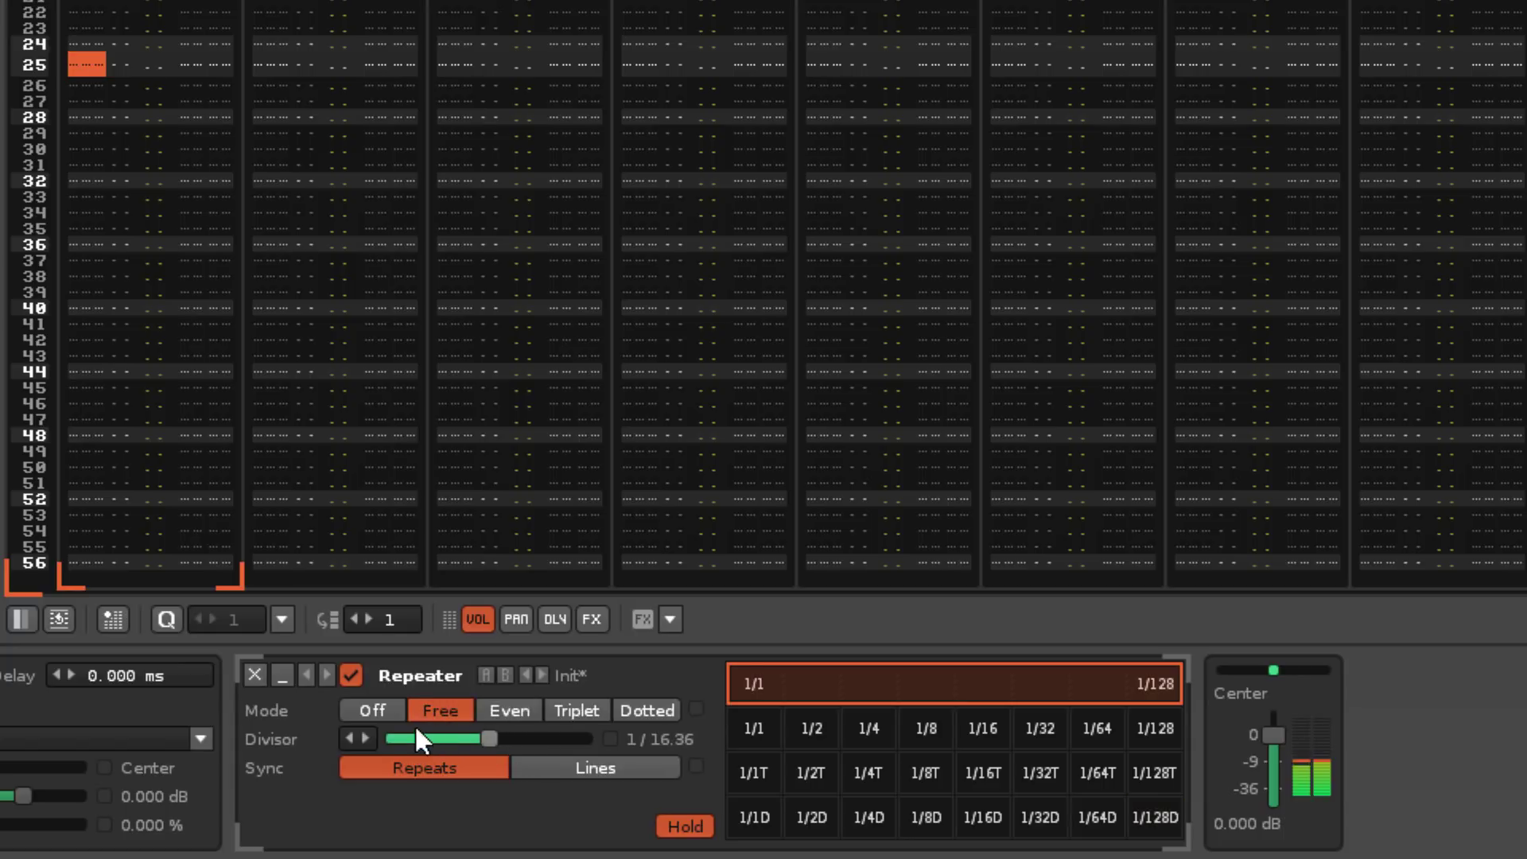
pyautogui.click(399, 708)
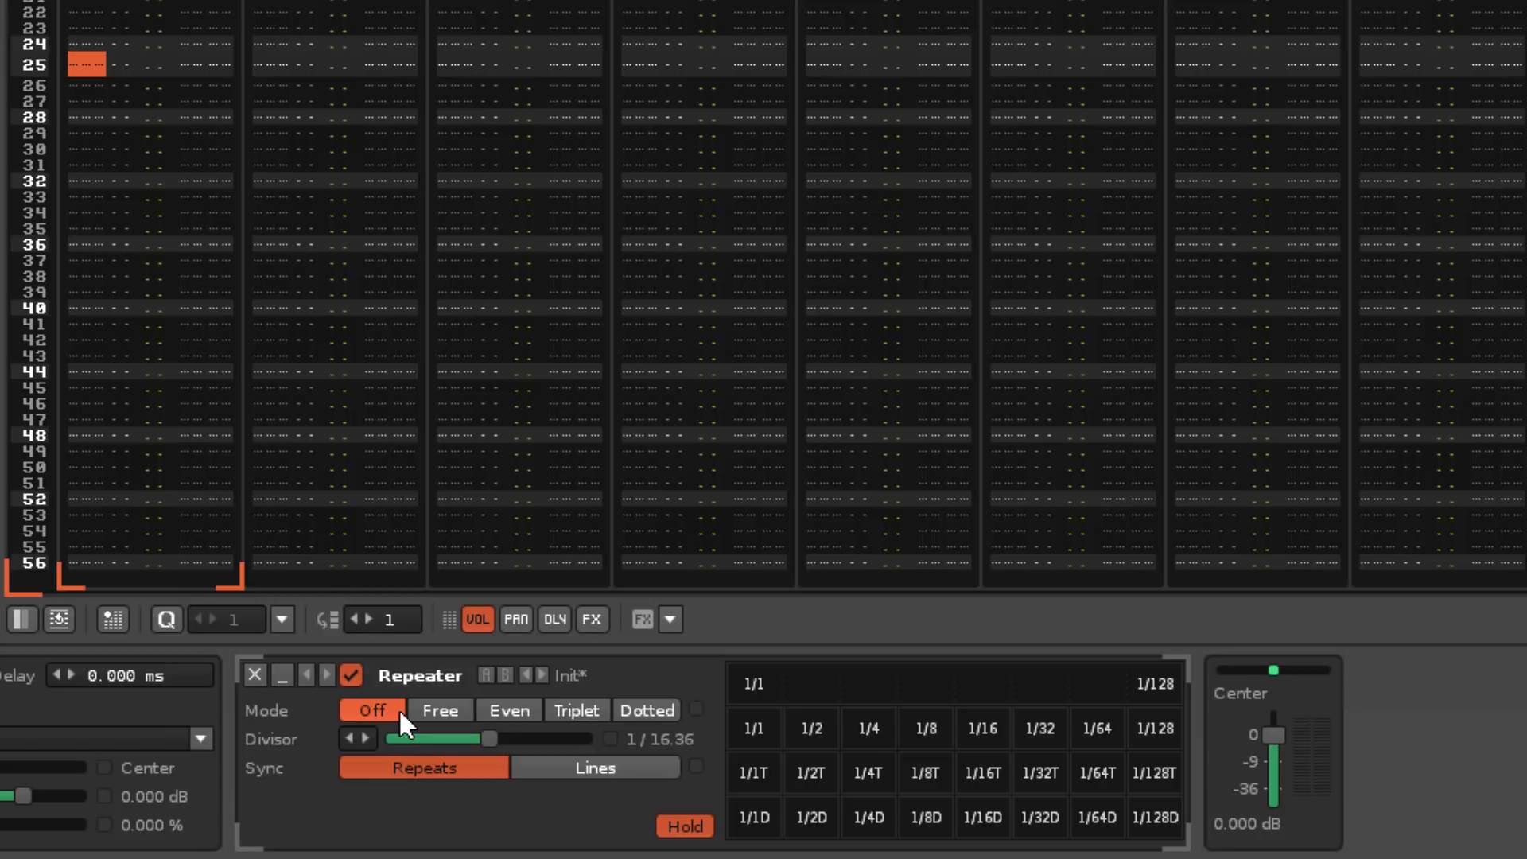
# - Audition the Free, Even, Triplet and Dotted modes of the Repeater in turn, returning to Off after each one
pyautogui.click(432, 714)
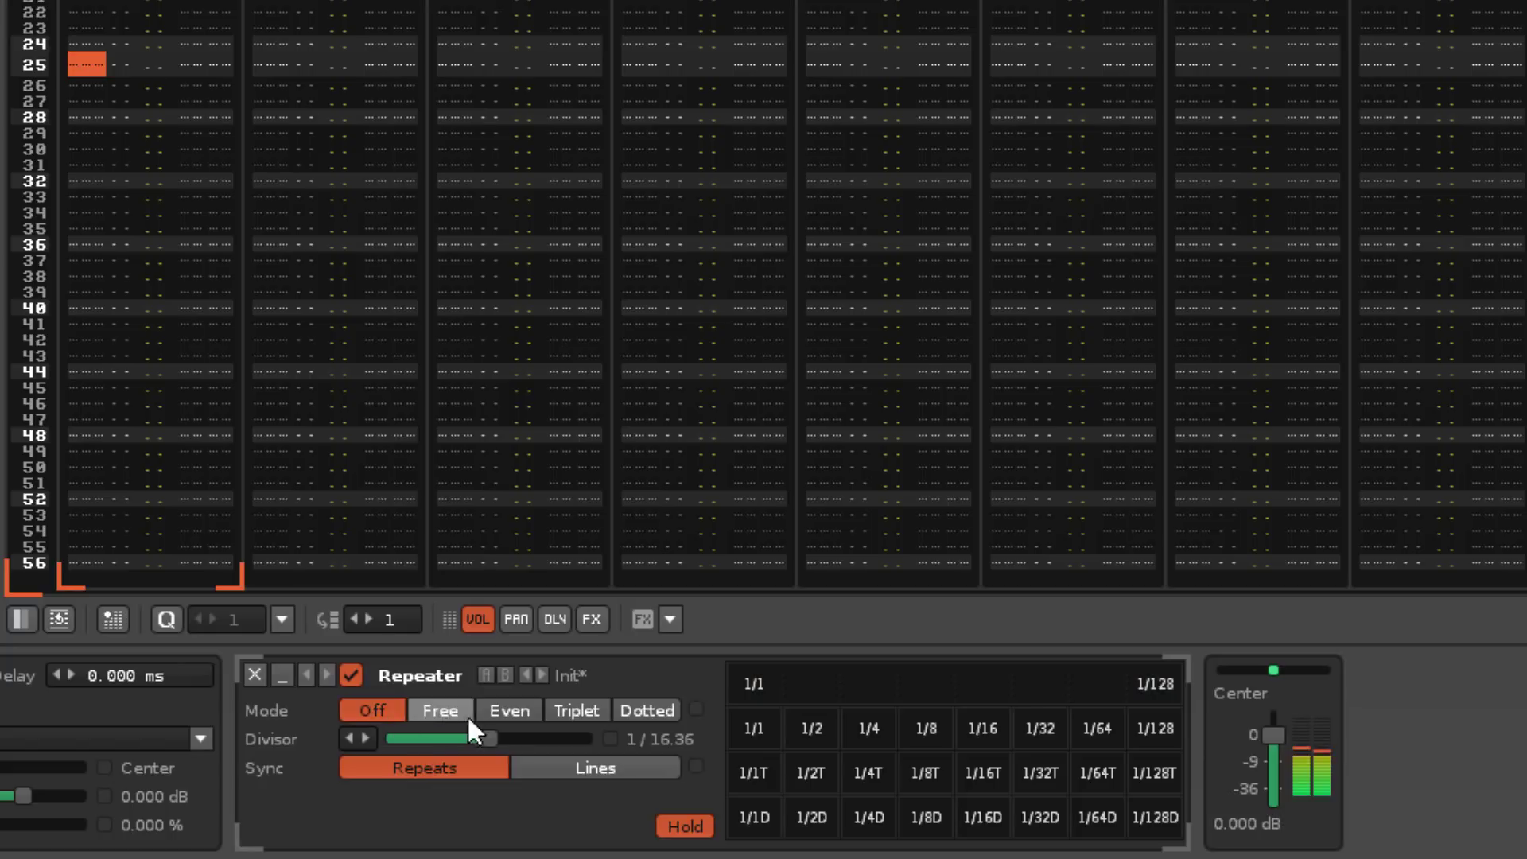
pyautogui.click(509, 711)
pyautogui.click(389, 710)
pyautogui.click(572, 708)
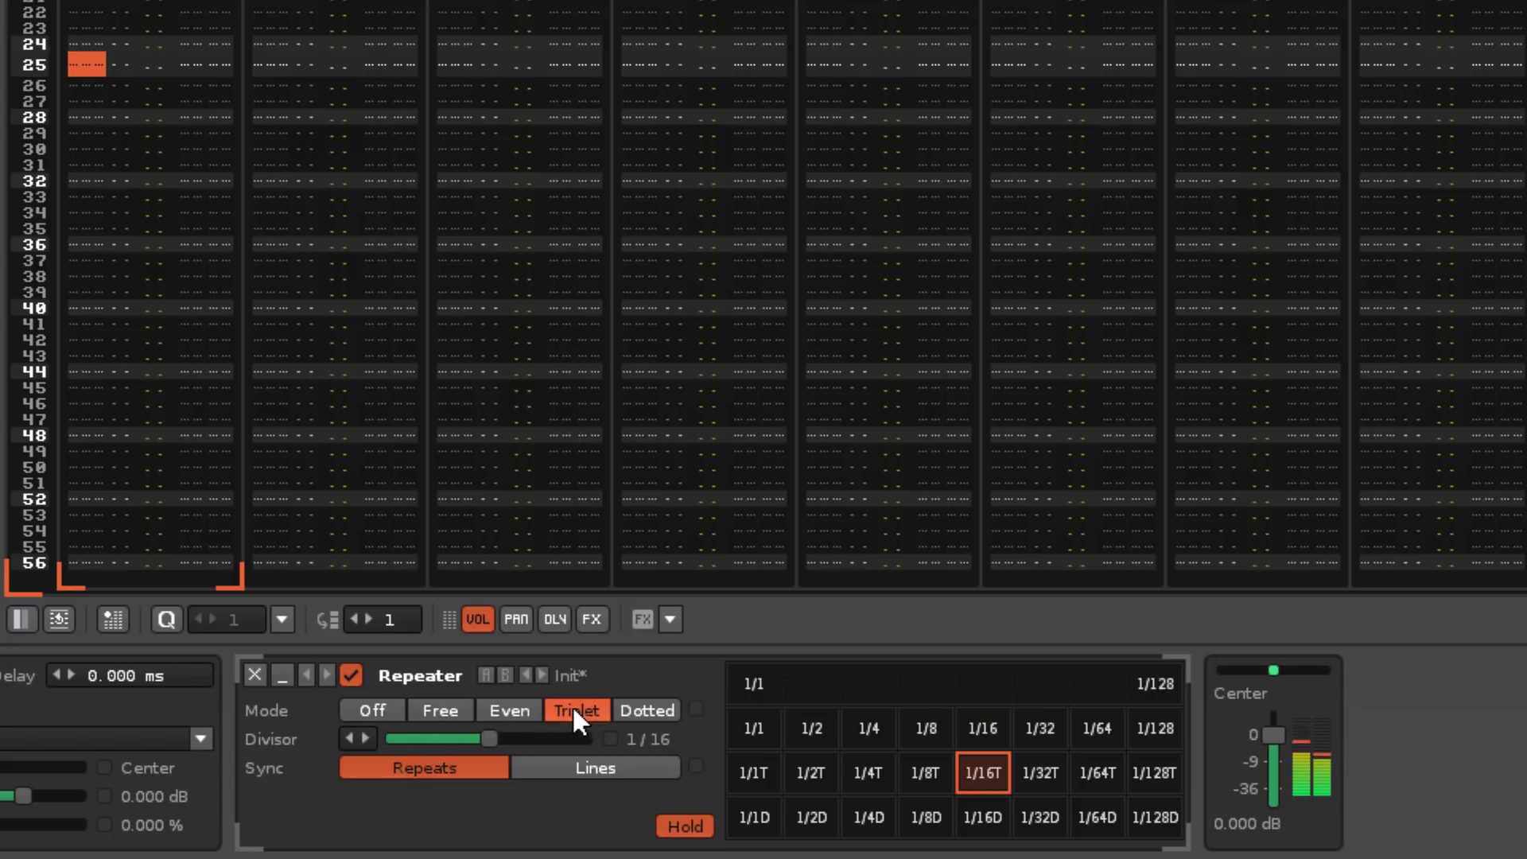
pyautogui.click(389, 714)
pyautogui.click(640, 703)
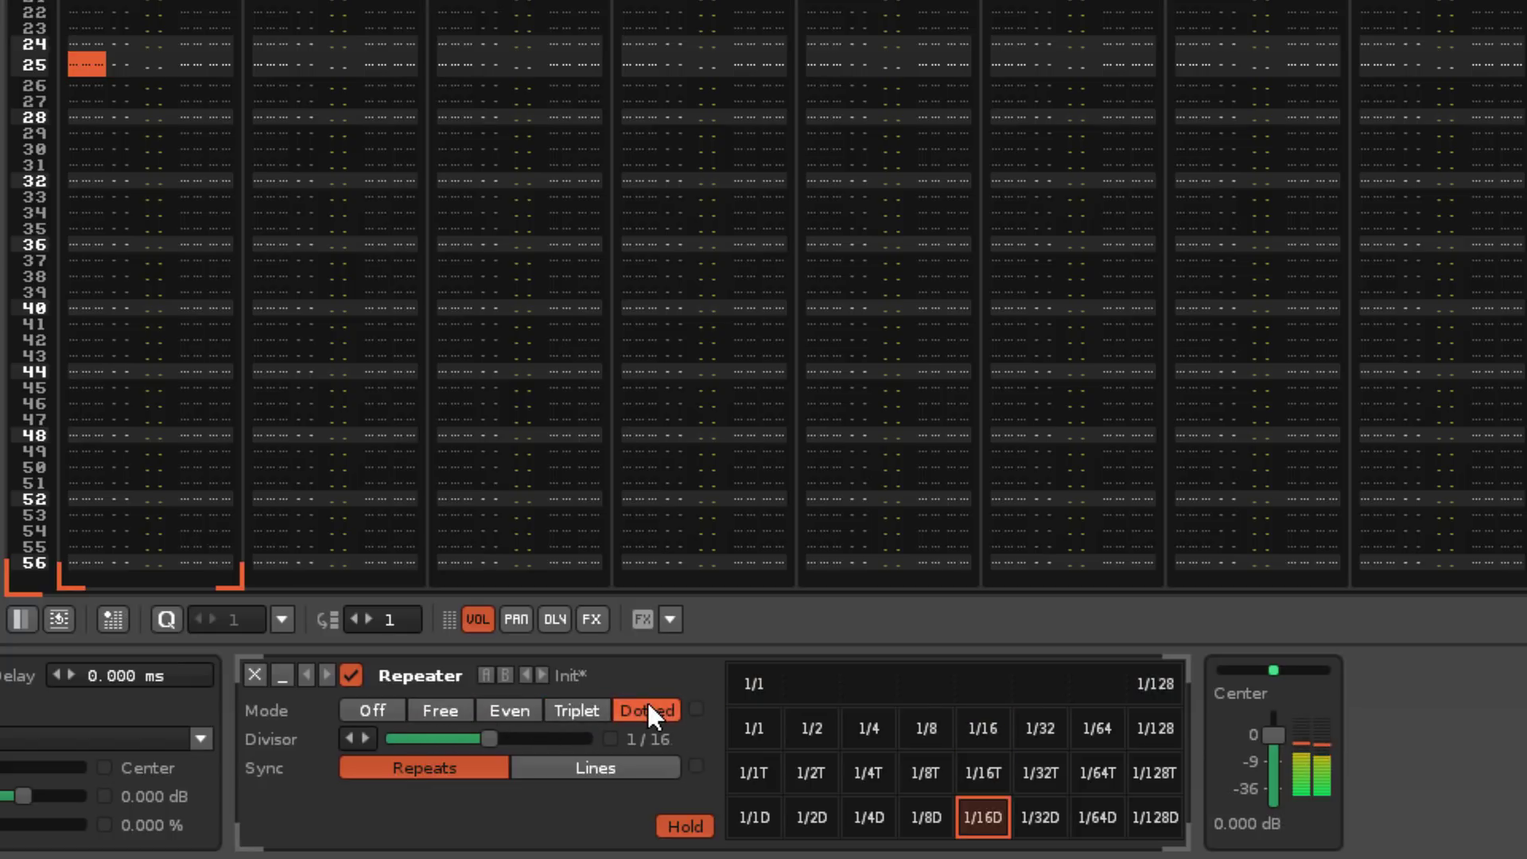
pyautogui.click(389, 706)
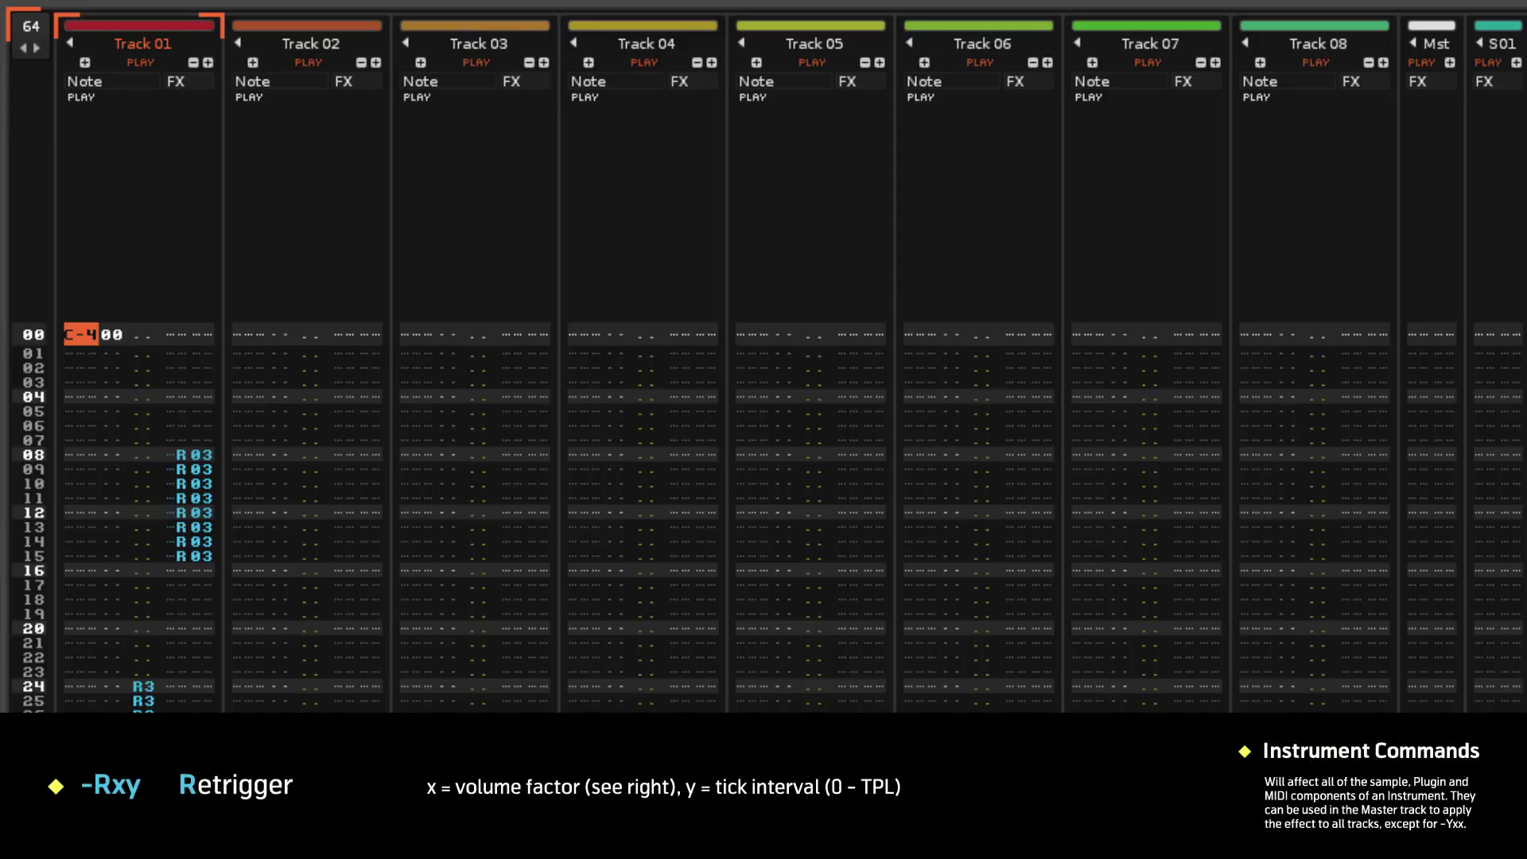
# - Move down Track 01 to view its retrigger (R) commands
pyautogui.press('Down')
pyautogui.press('Down')
pyautogui.press('Down')
pyautogui.press('Down')
pyautogui.press('Down')
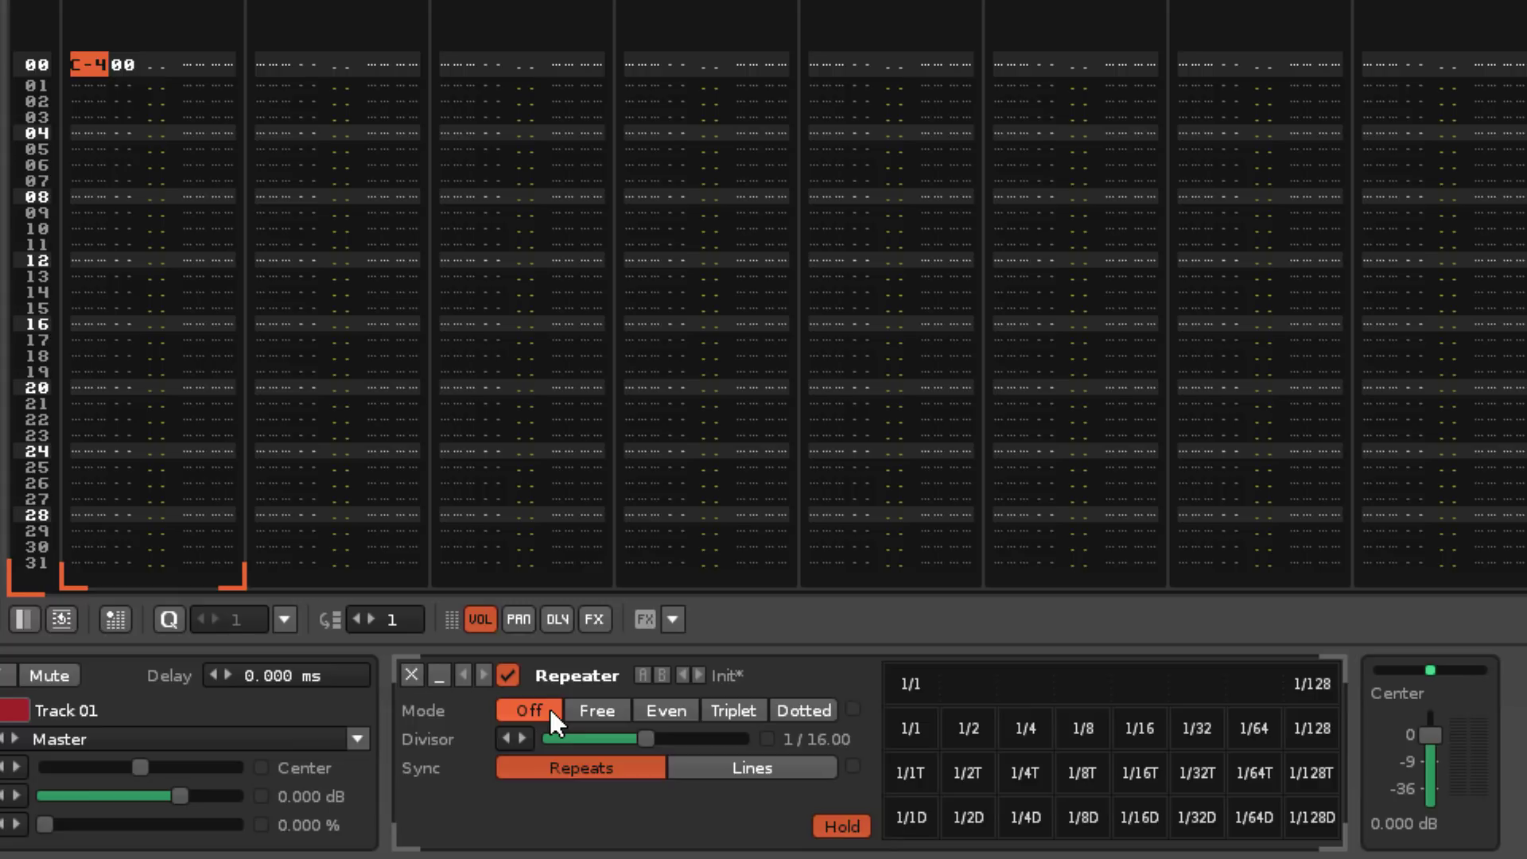
# - Set the Repeater divisor to about 1/27.86 in Free mode, compare it with Even, Triplet and Dotted, and return to Off
pyautogui.click(604, 712)
pyautogui.moveTo(648, 738)
pyautogui.mouseDown()
pyautogui.moveTo(700, 739)
pyautogui.moveTo(665, 739)
pyautogui.mouseUp()
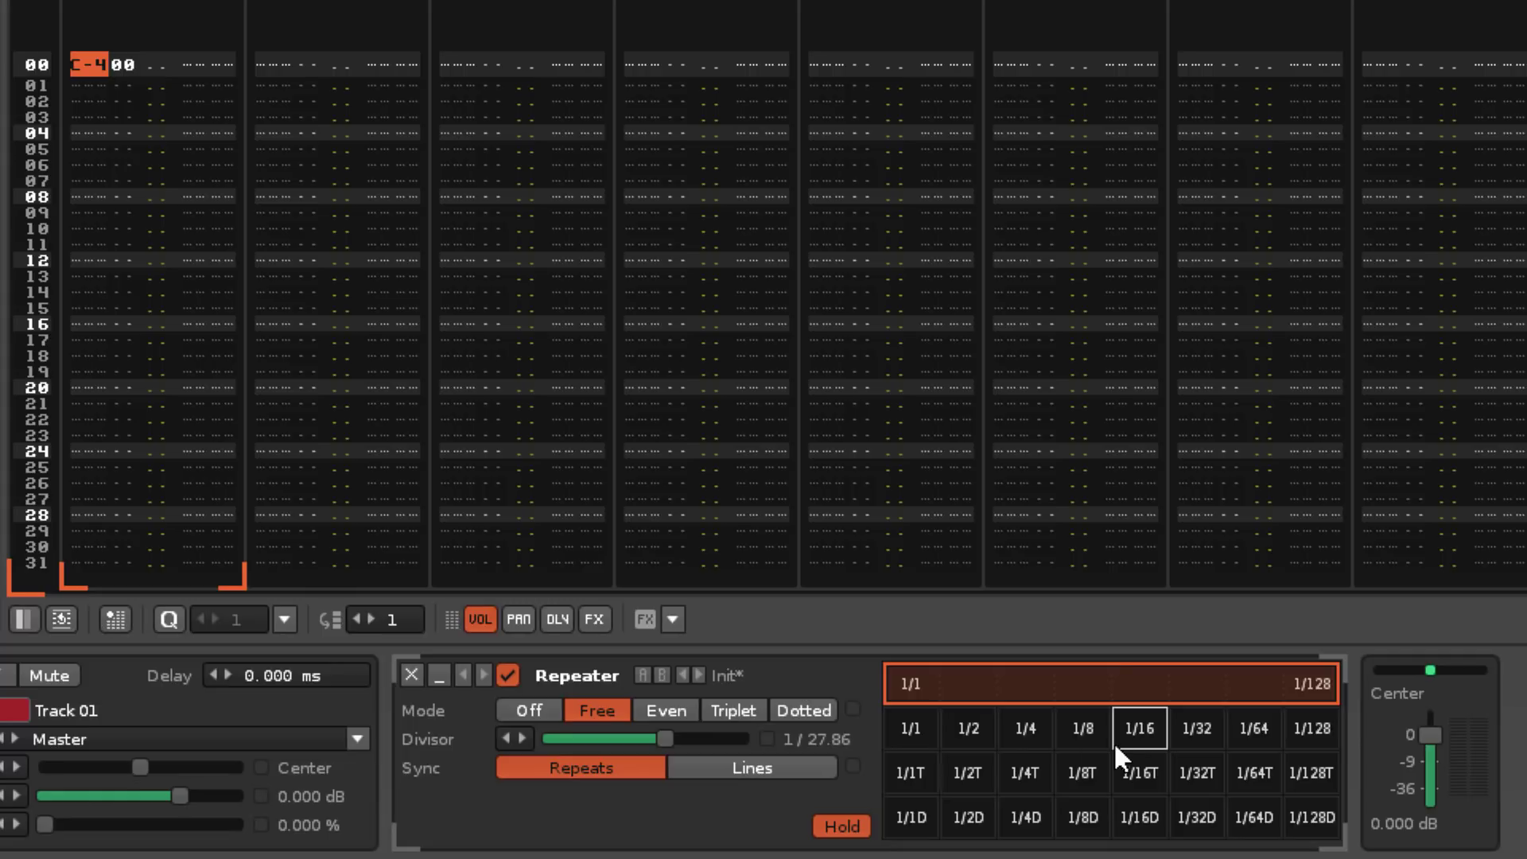
pyautogui.click(676, 707)
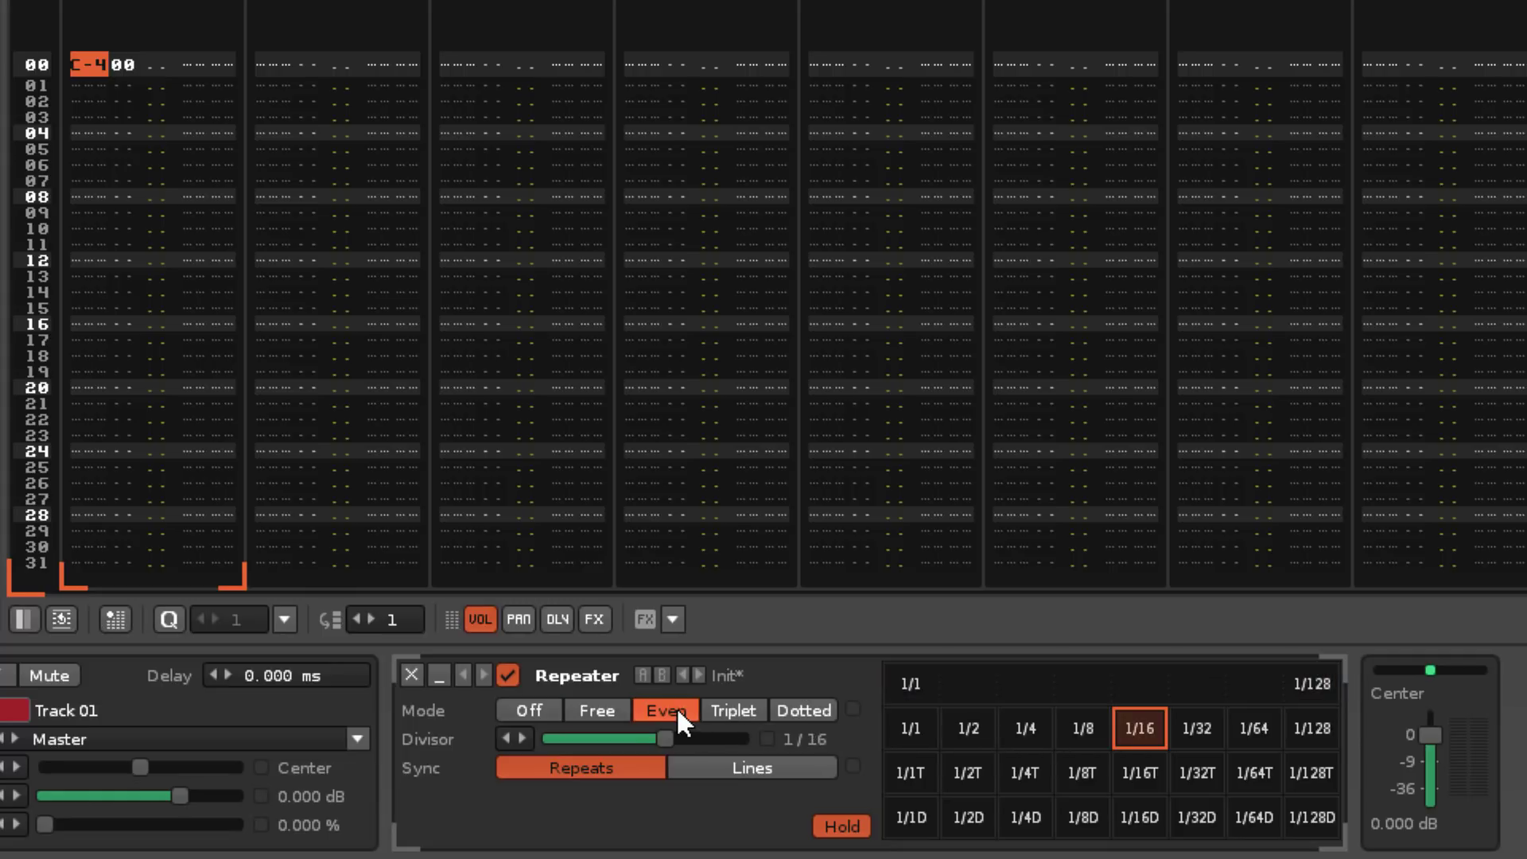
pyautogui.click(732, 706)
pyautogui.click(805, 708)
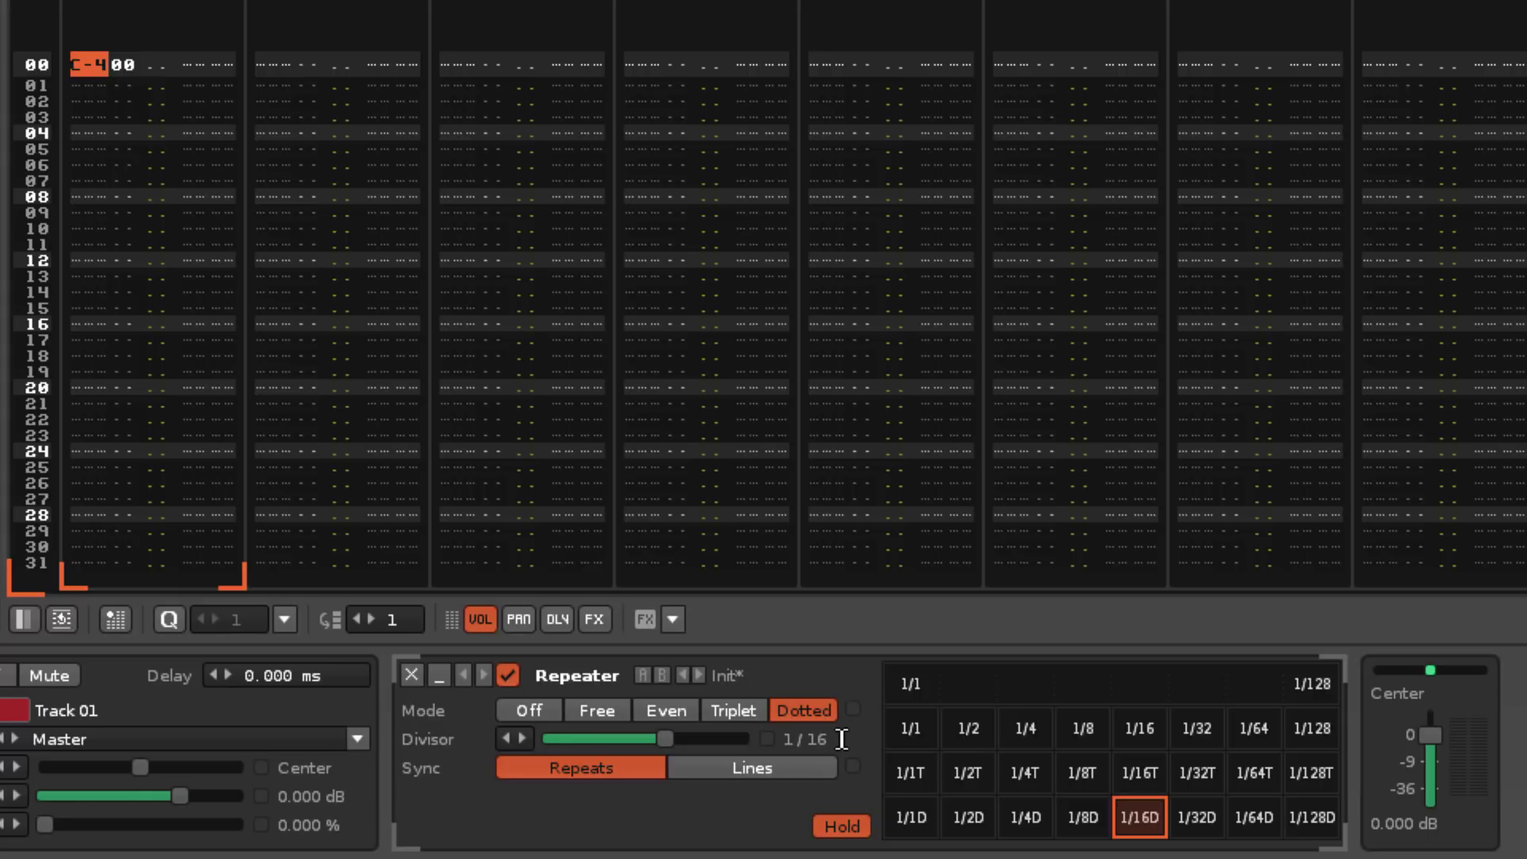
pyautogui.click(603, 706)
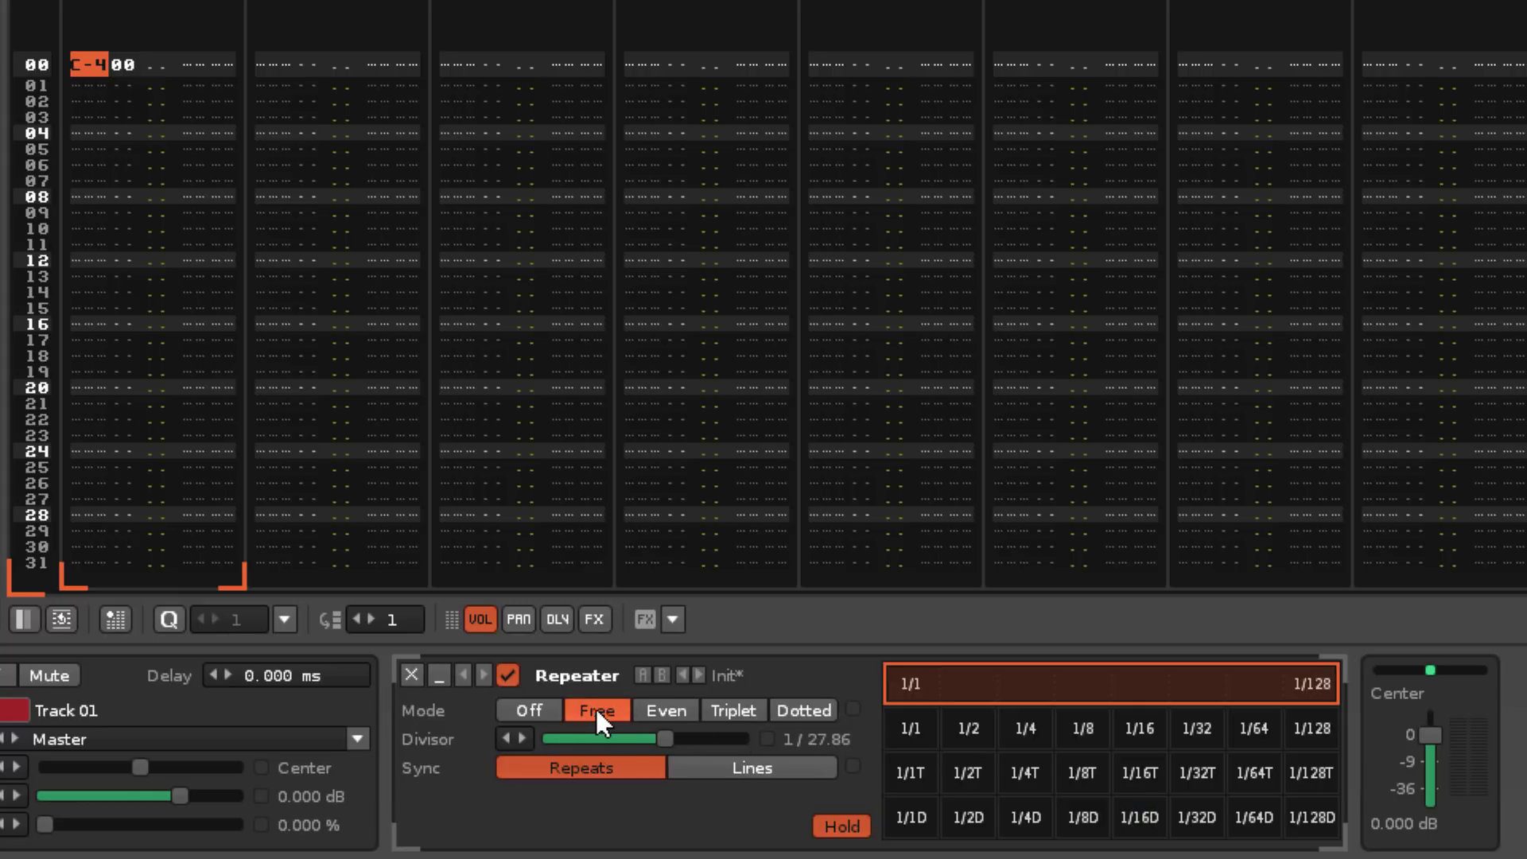
pyautogui.click(547, 703)
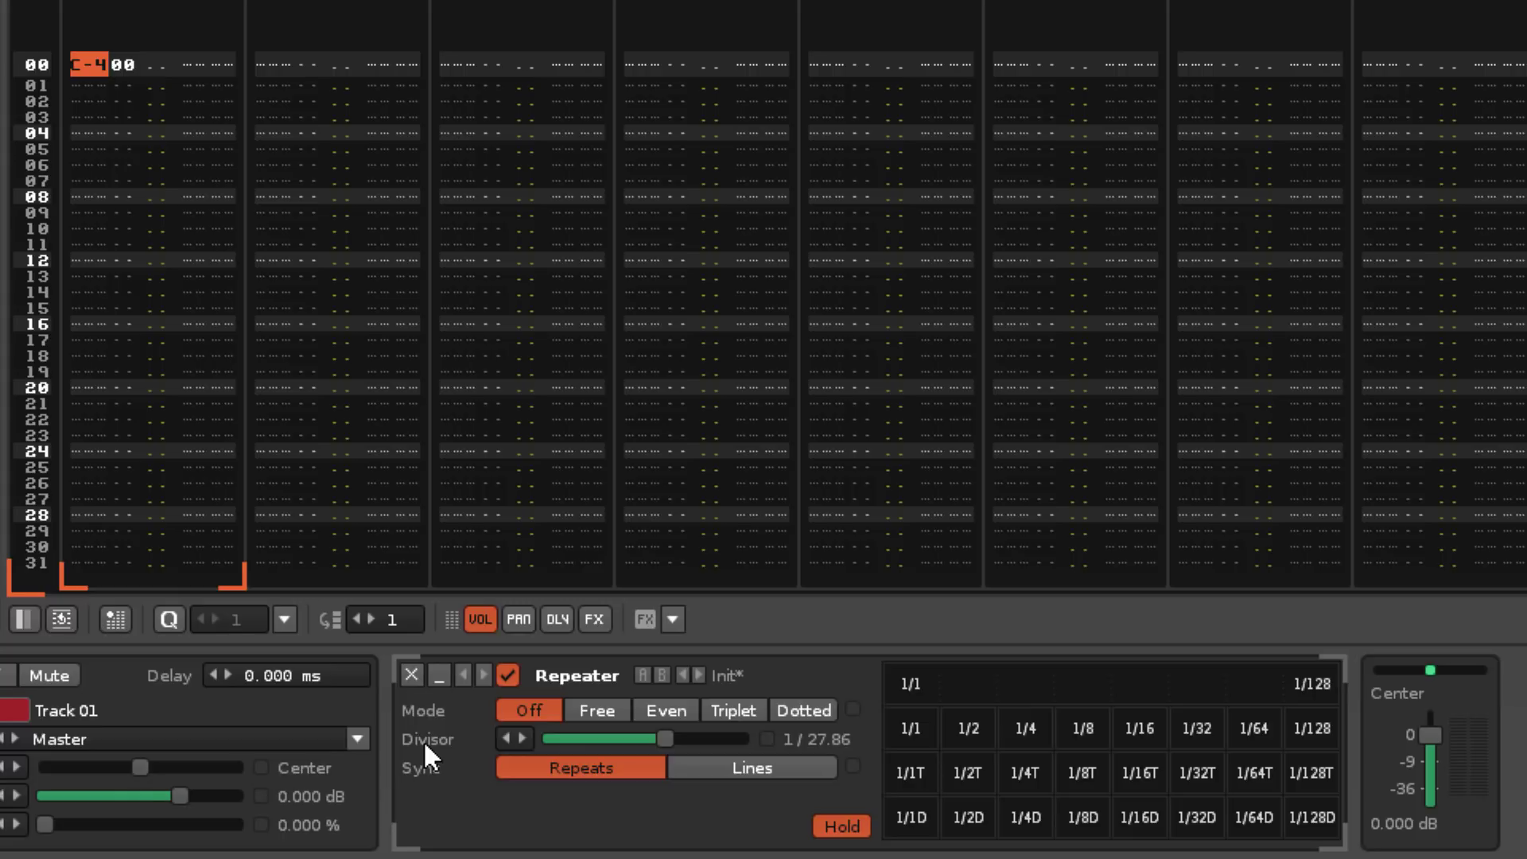
# - Set the Repeater divisor to 1/1.00 with the mode on Free, and play the pattern to hear it
pyautogui.moveTo(666, 739); pyautogui.dragTo(579, 743)
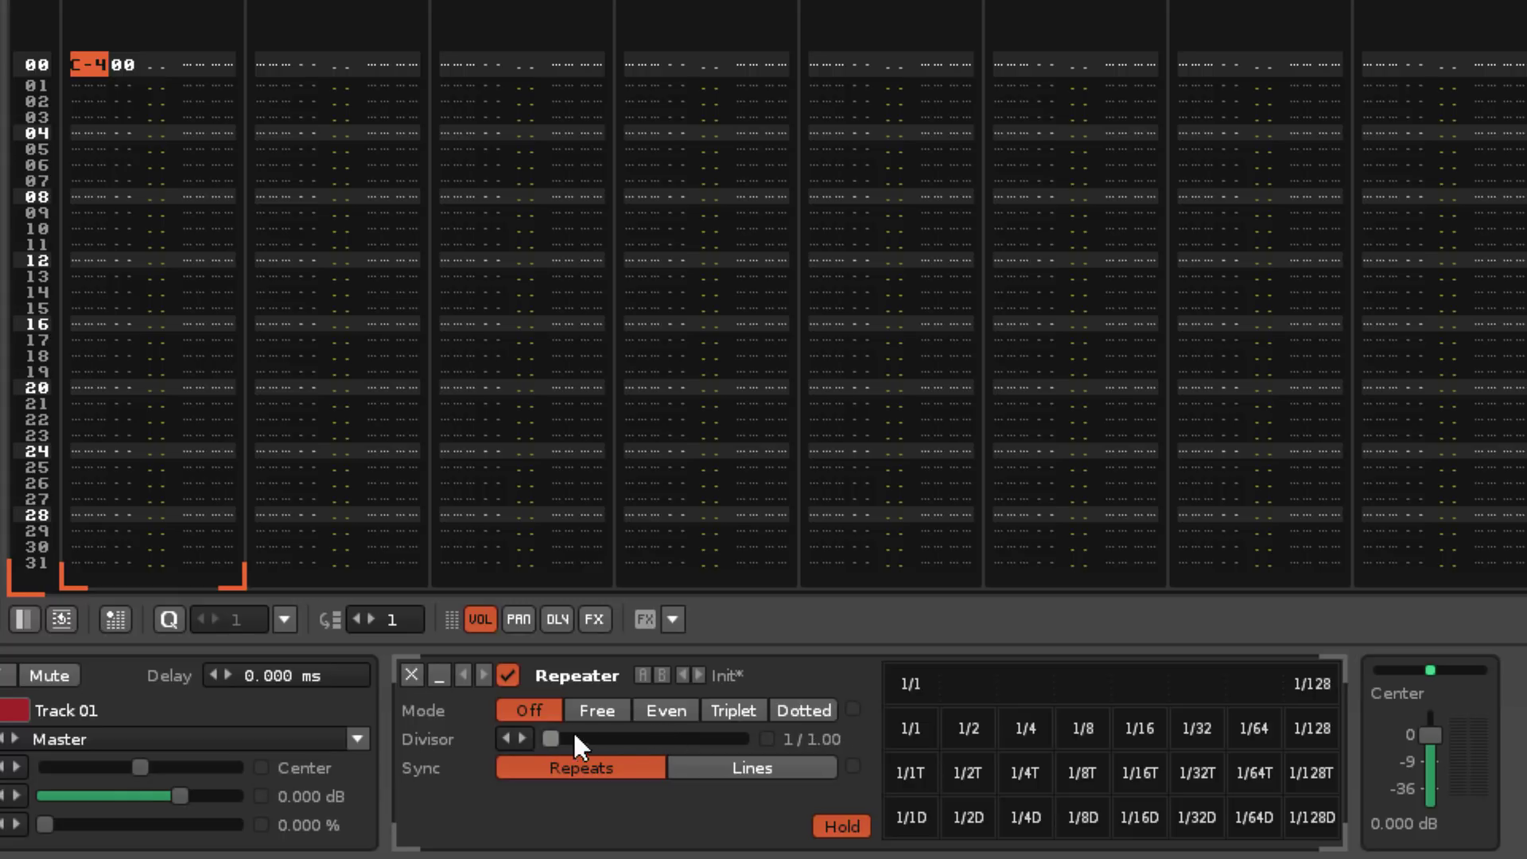
pyautogui.click(598, 713)
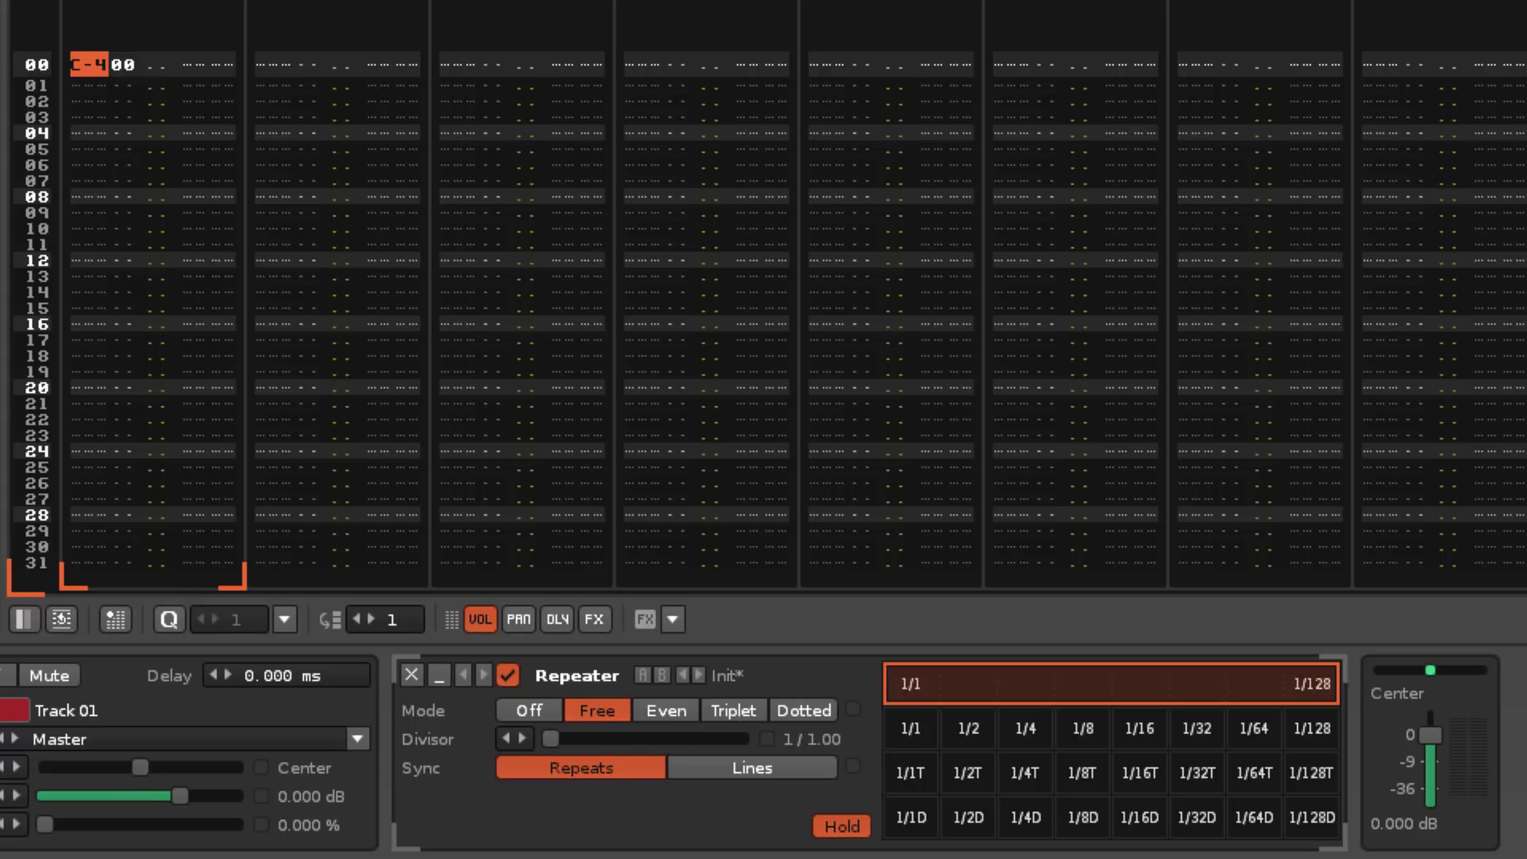
pyautogui.press('space')
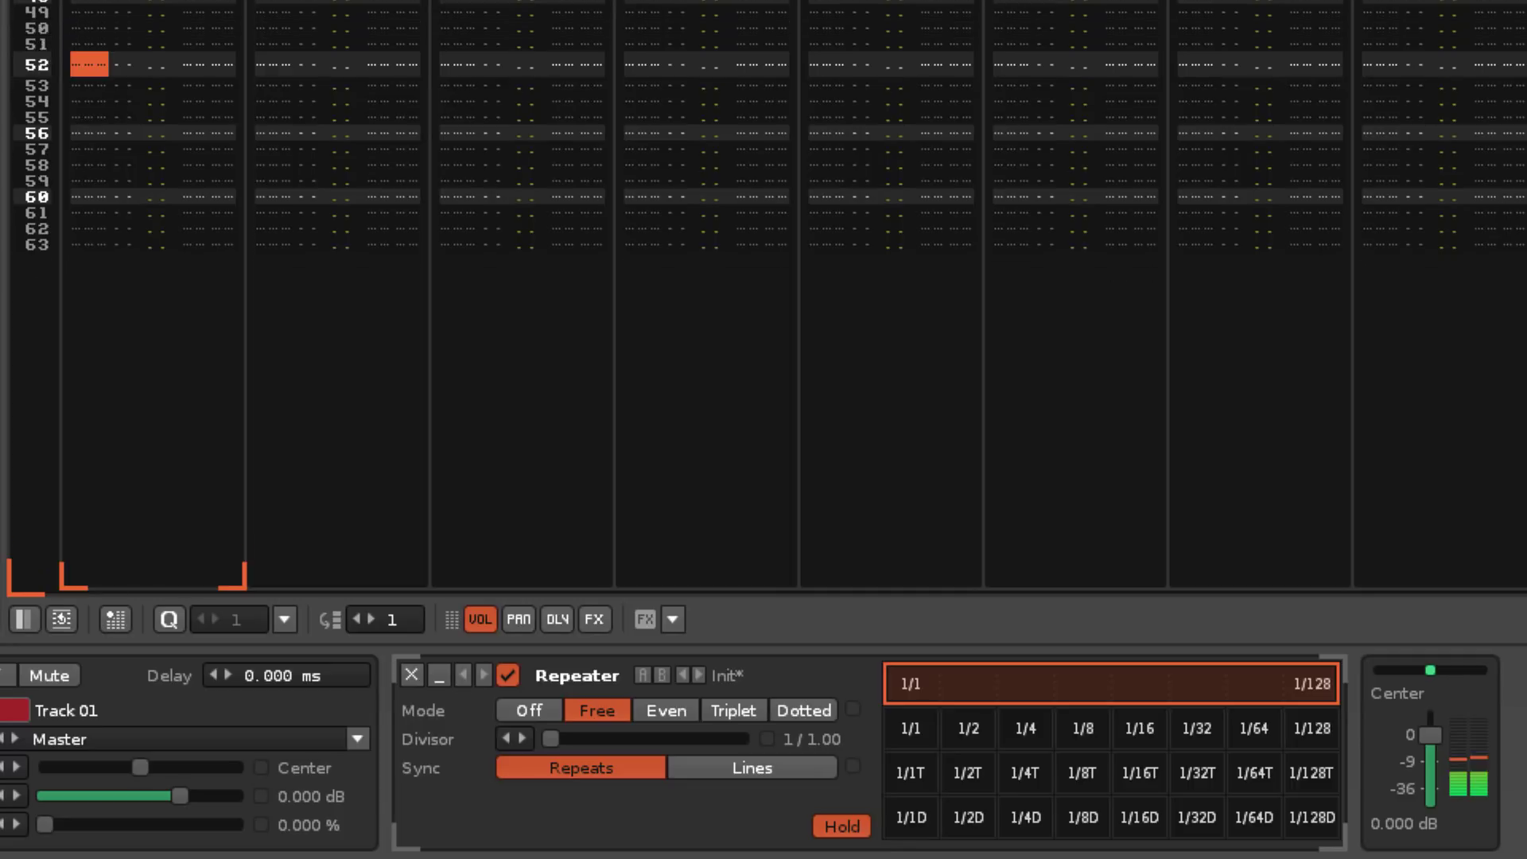
pyautogui.press('space')
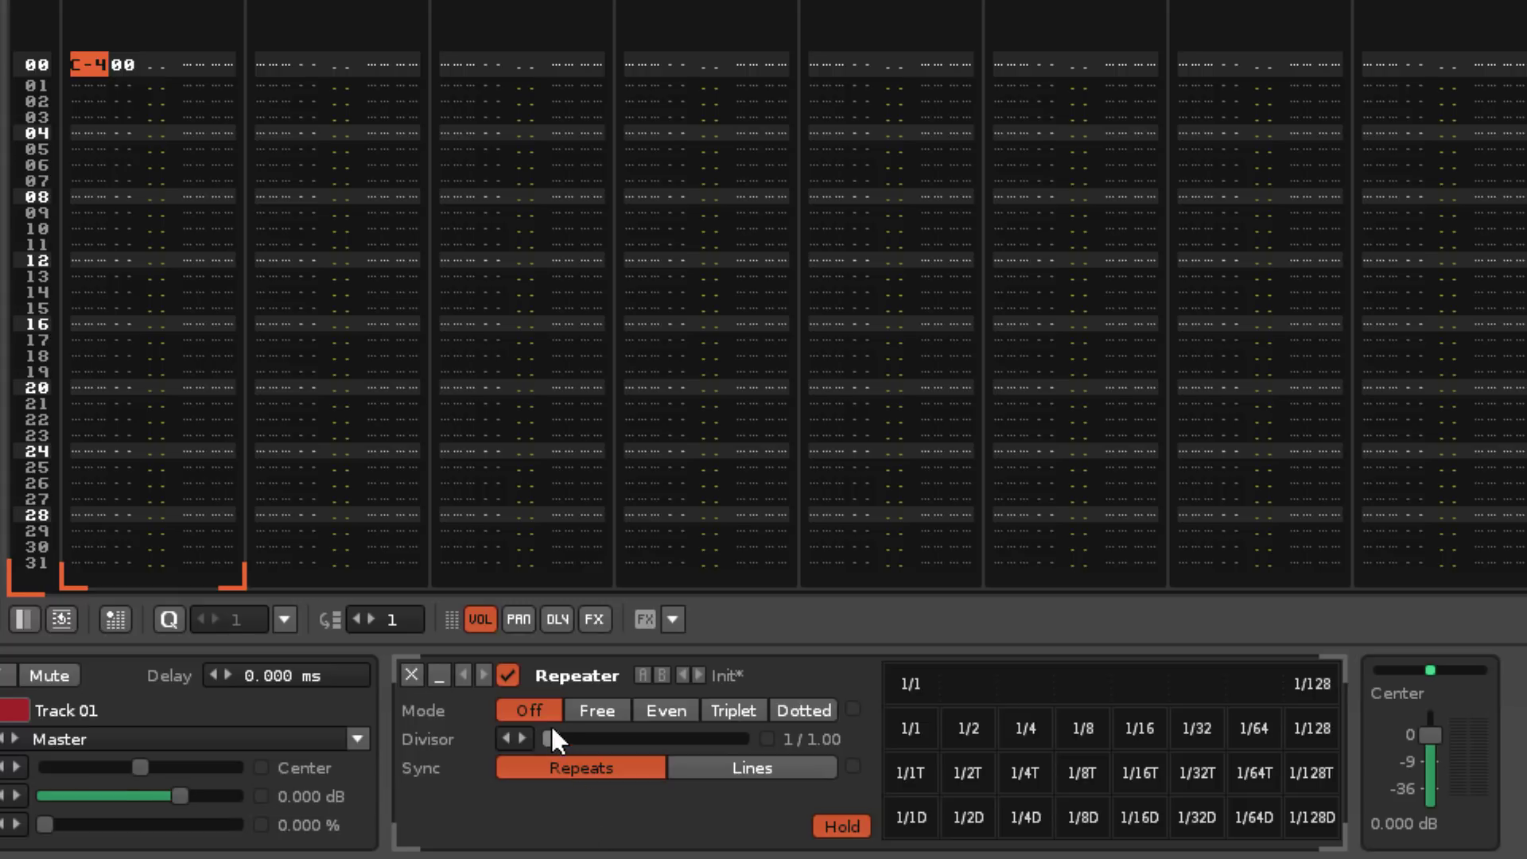
# - Set the Repeater divisor to about 1/73.93 in Free mode, compare it with Even, Triplet and Dotted, and return to Free
pyautogui.moveTo(551, 739); pyautogui.dragTo(698, 739)
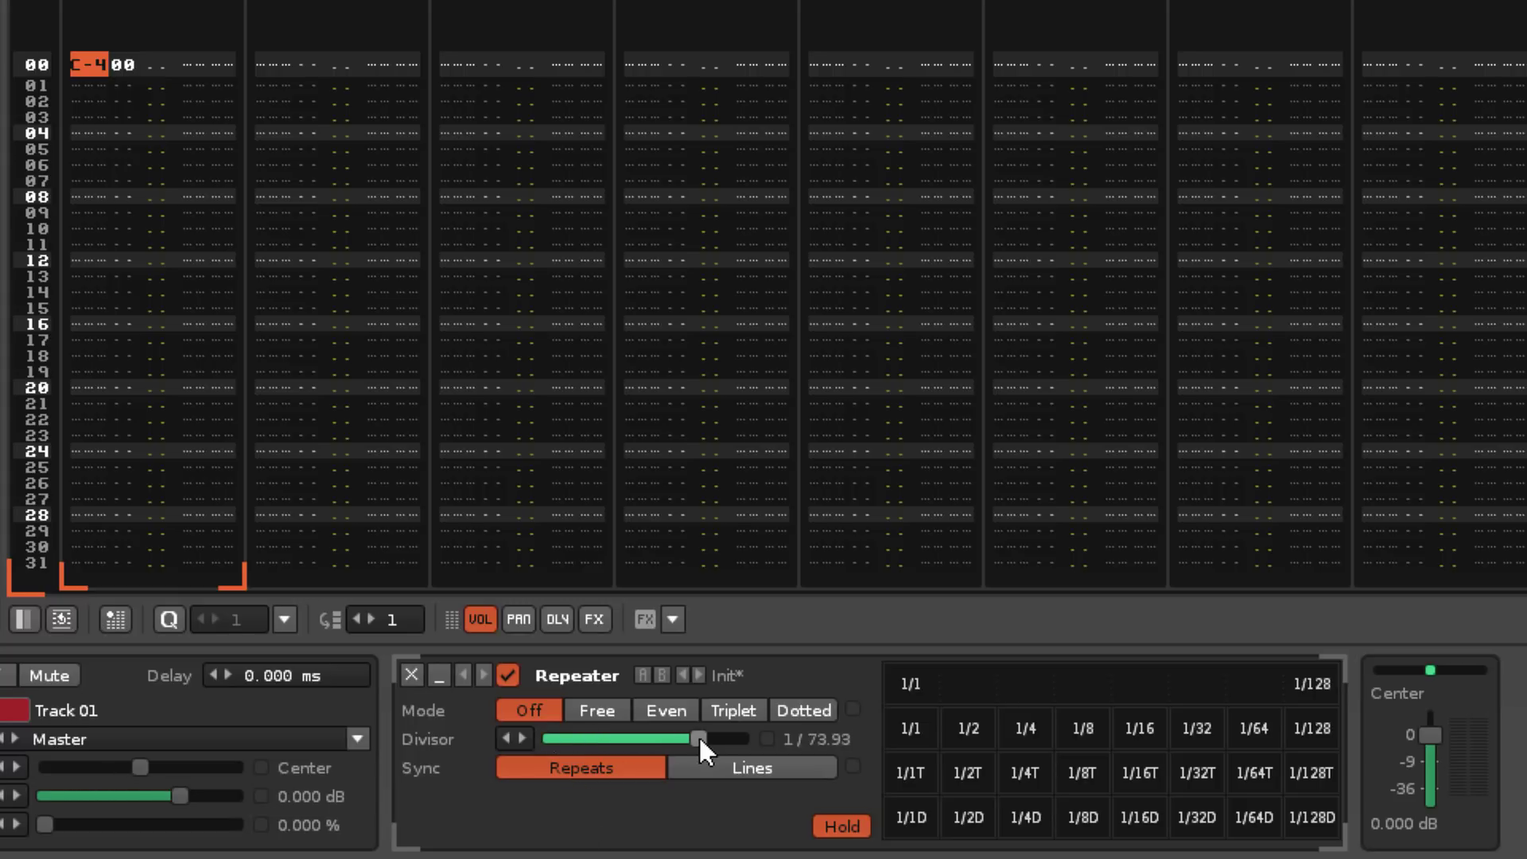
pyautogui.click(600, 698)
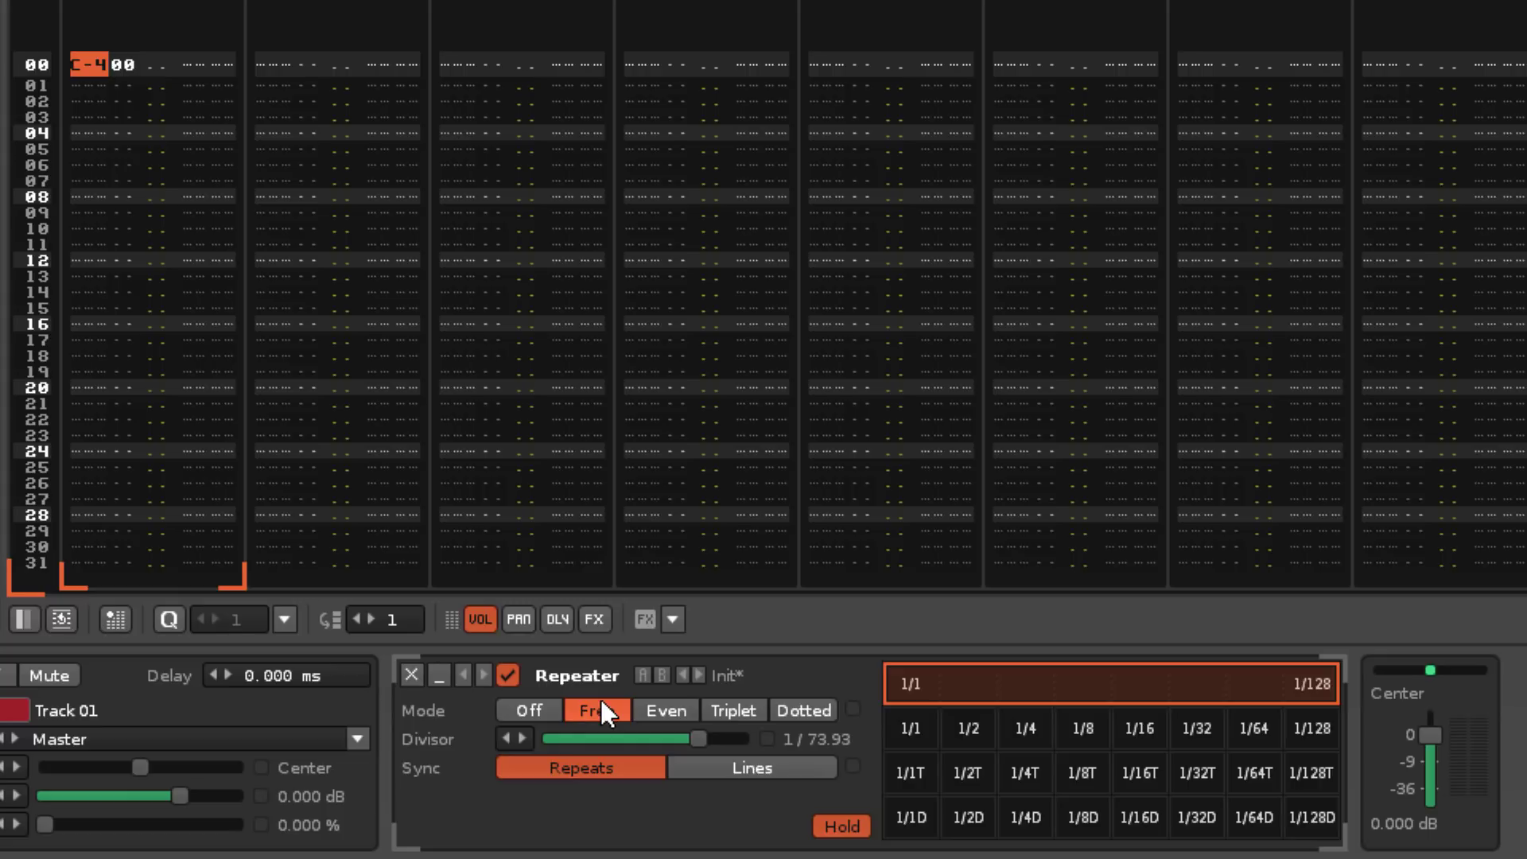
pyautogui.click(665, 711)
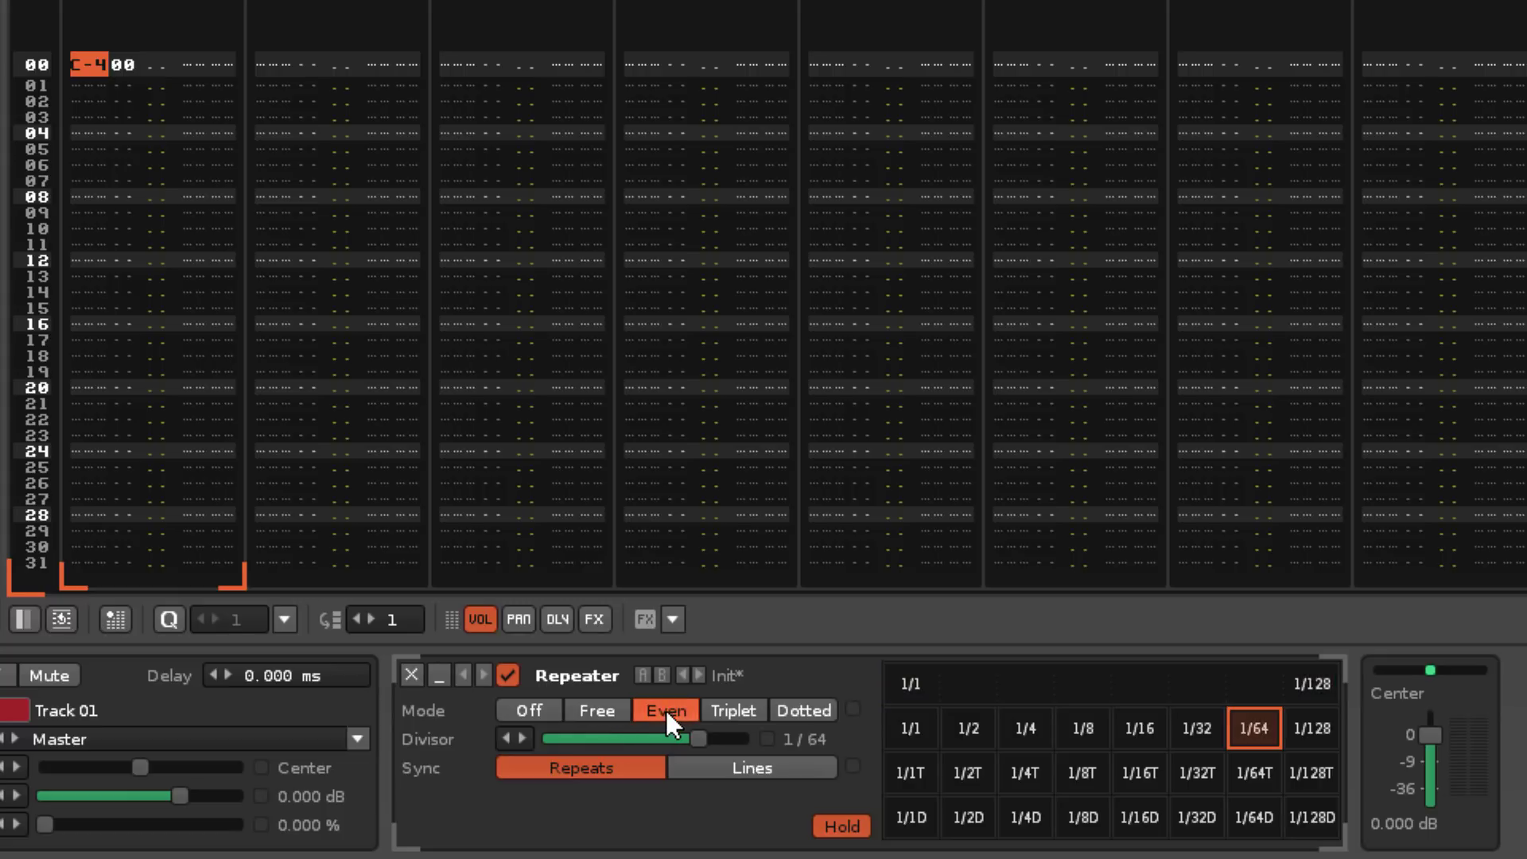
pyautogui.click(733, 708)
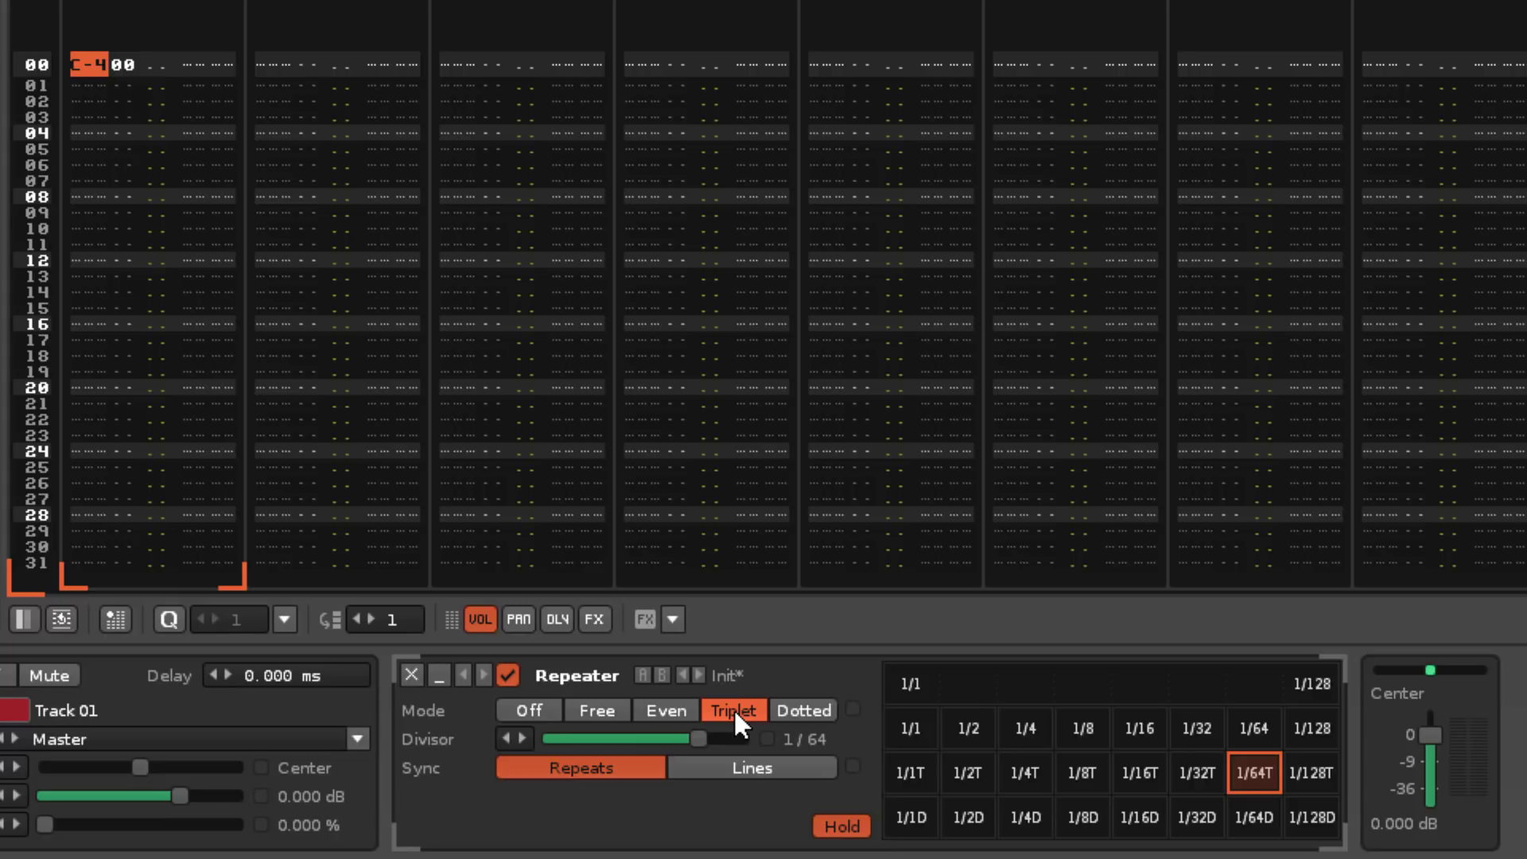
pyautogui.click(823, 711)
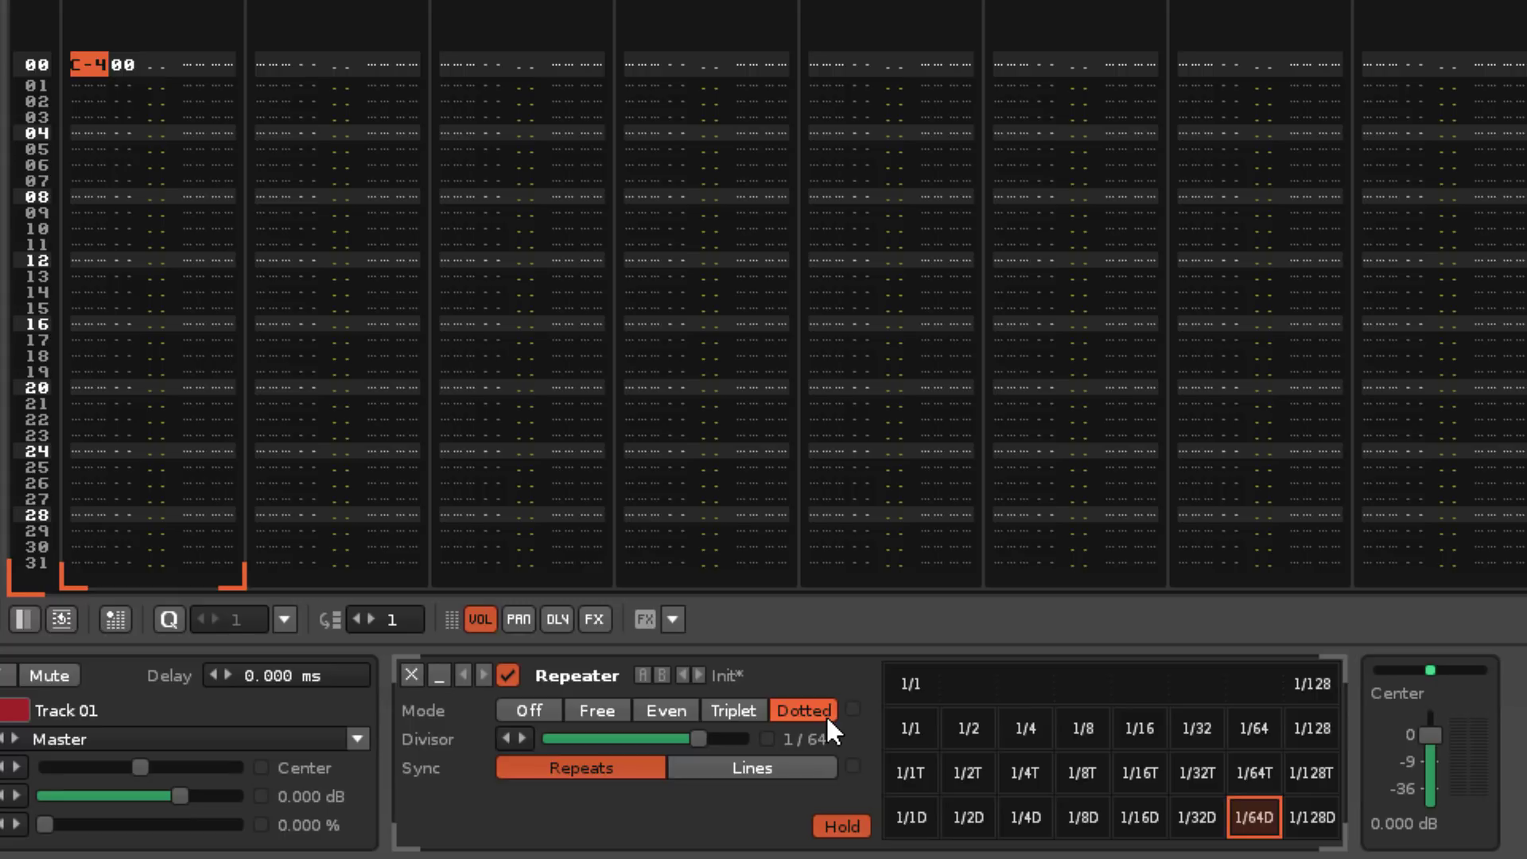
pyautogui.click(602, 703)
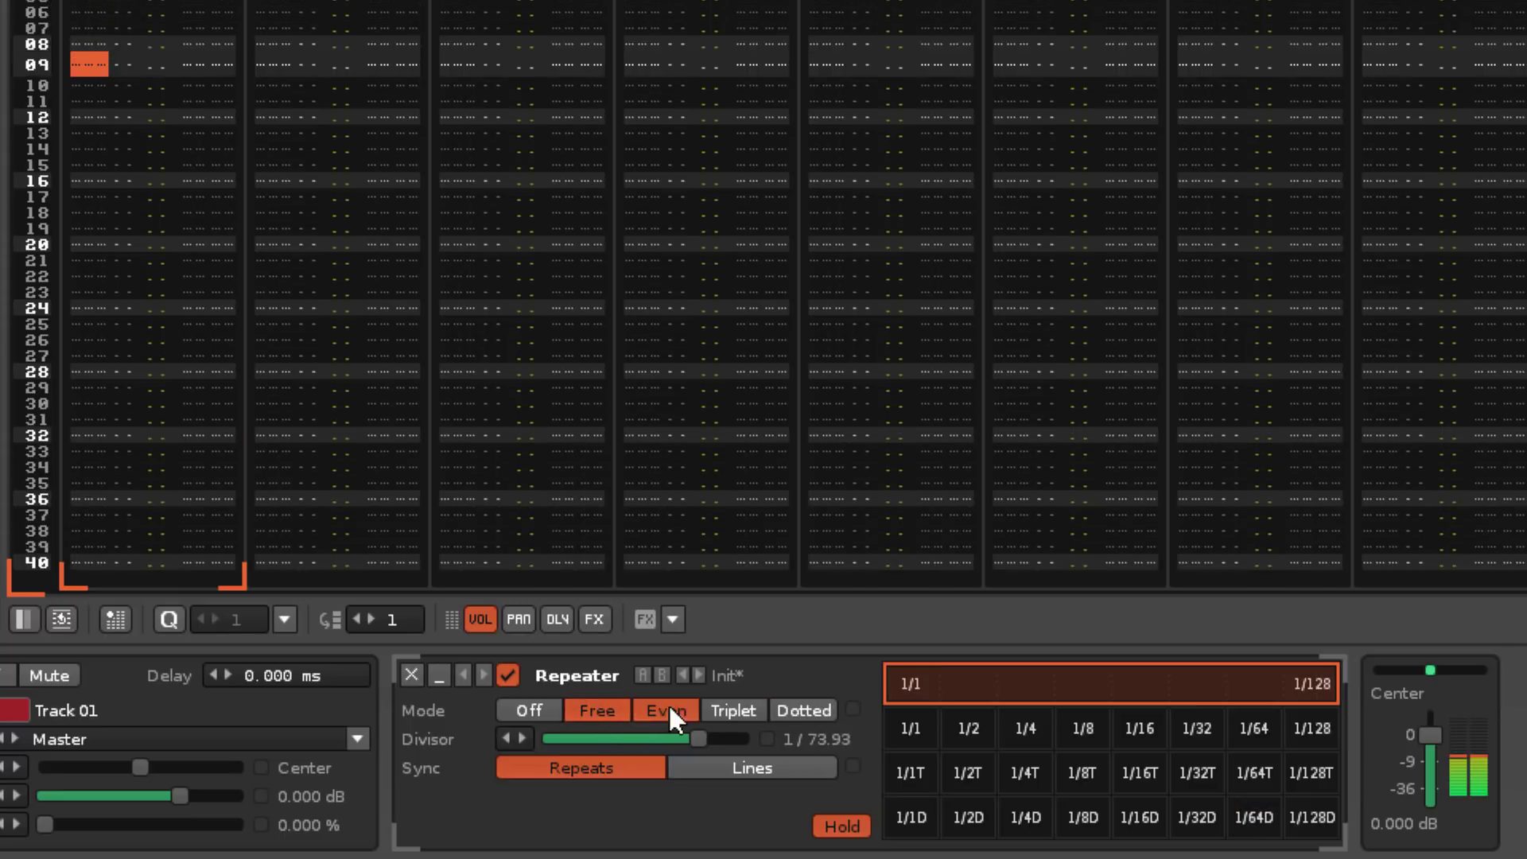
# - Compare the Even, Triplet and Dotted Repeater modes during playback, then step back through Triplet and Even to Free
pyautogui.click(666, 709)
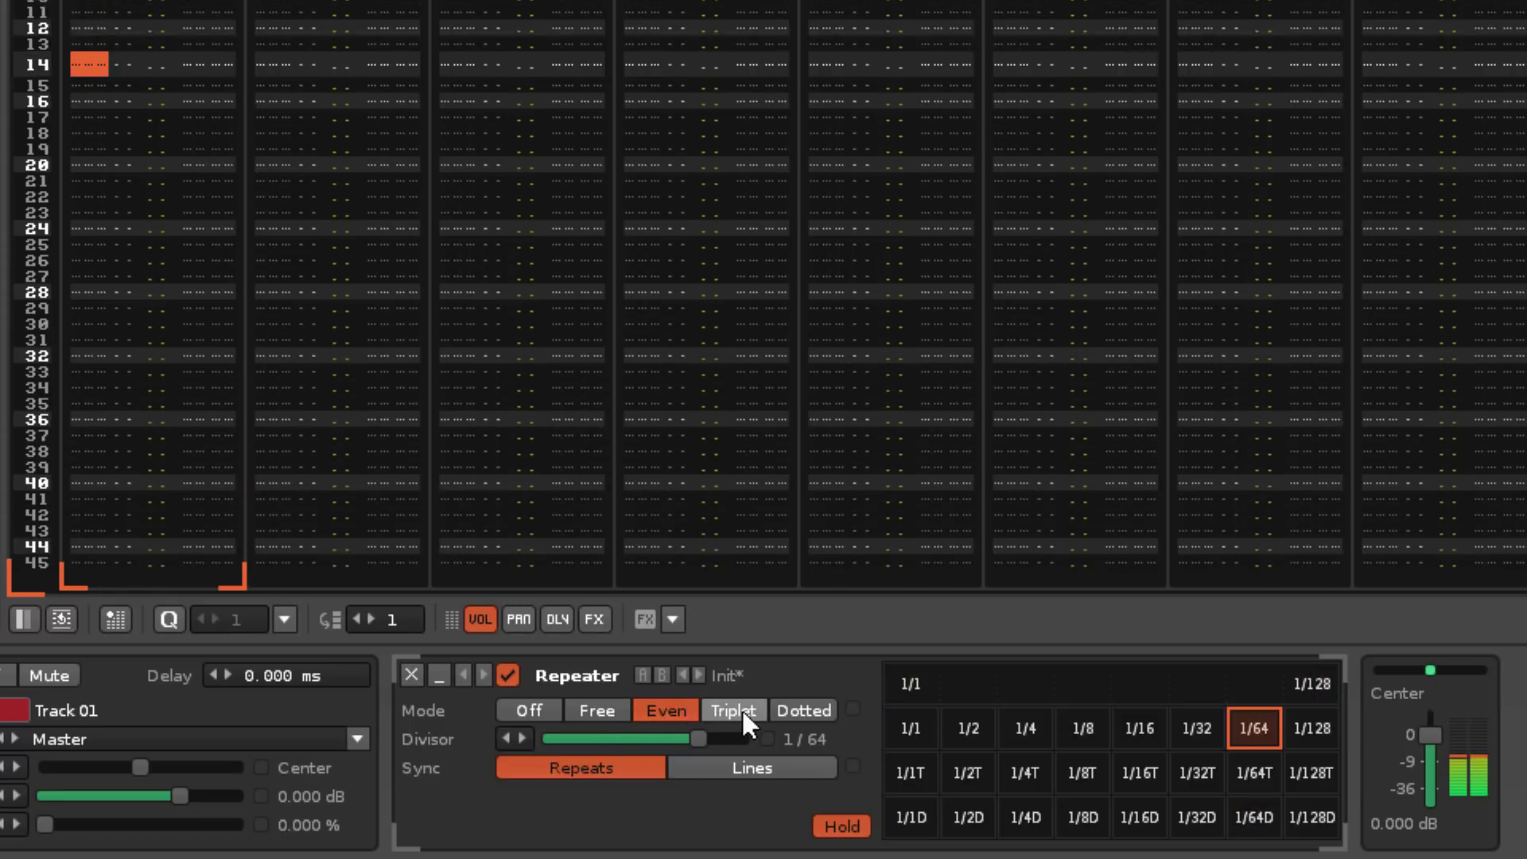
pyautogui.click(735, 709)
pyautogui.click(804, 708)
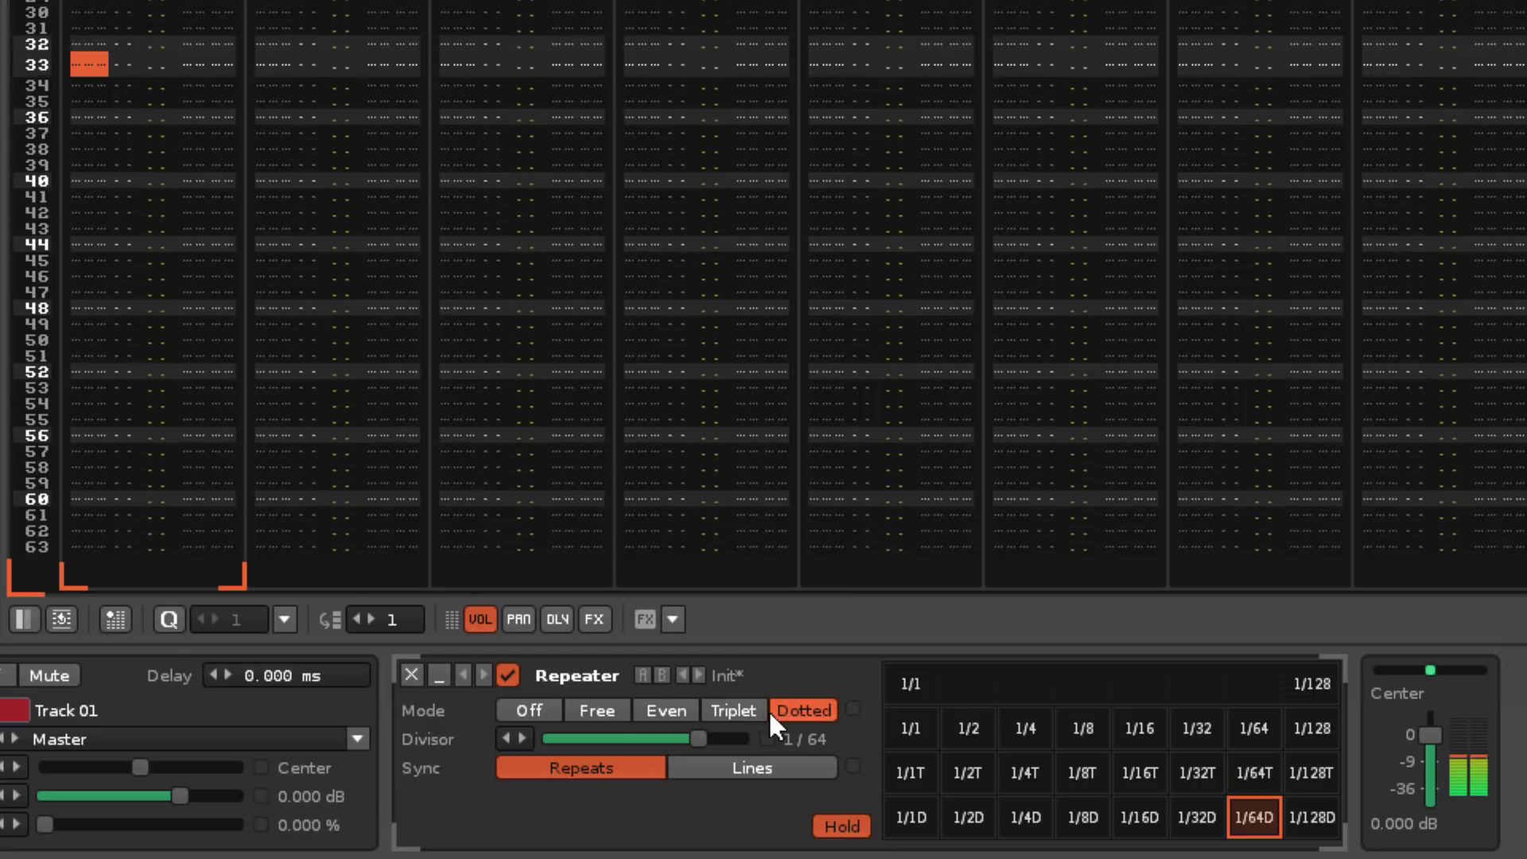
pyautogui.click(708, 708)
pyautogui.click(663, 706)
pyautogui.click(597, 707)
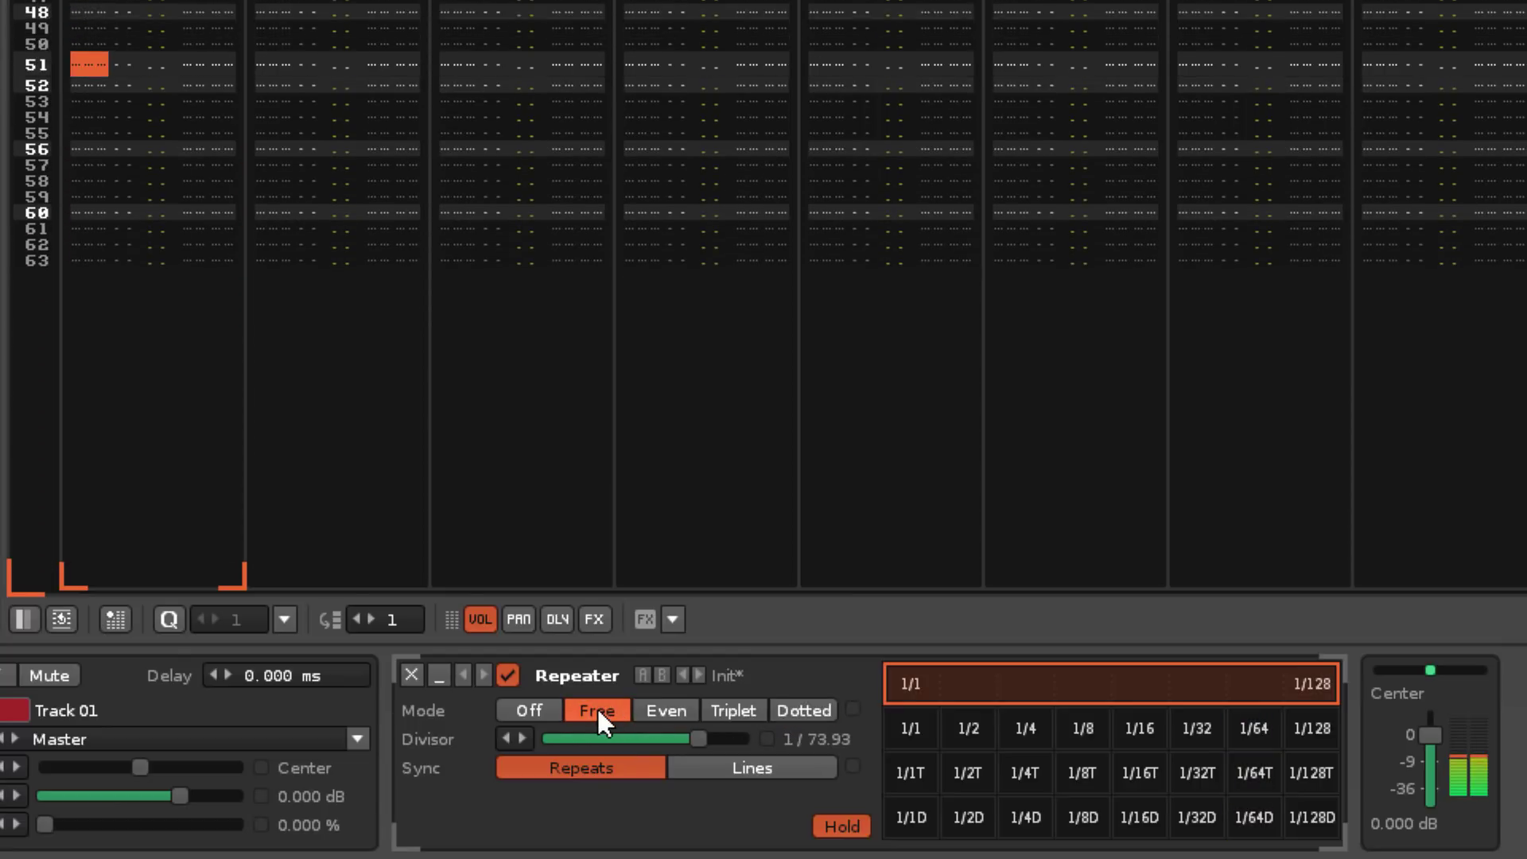
pyautogui.click(596, 706)
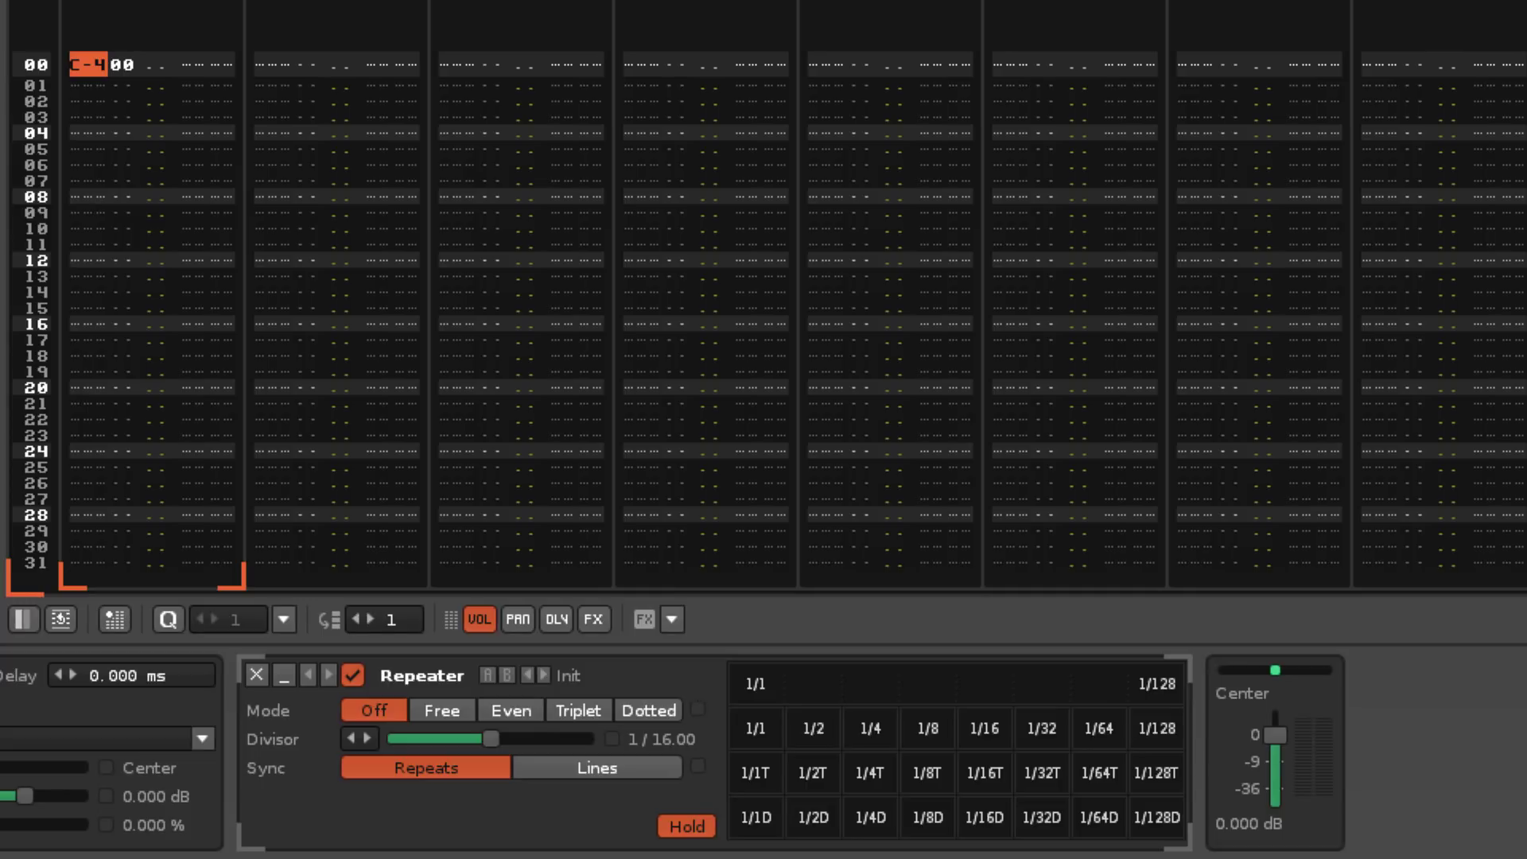
# - Play the pattern in Free mode with Repeats sync, raising the Repeater divisor from 1/1.00 to about 1/31.10 before switching the mode Off
pyautogui.click(446, 714)
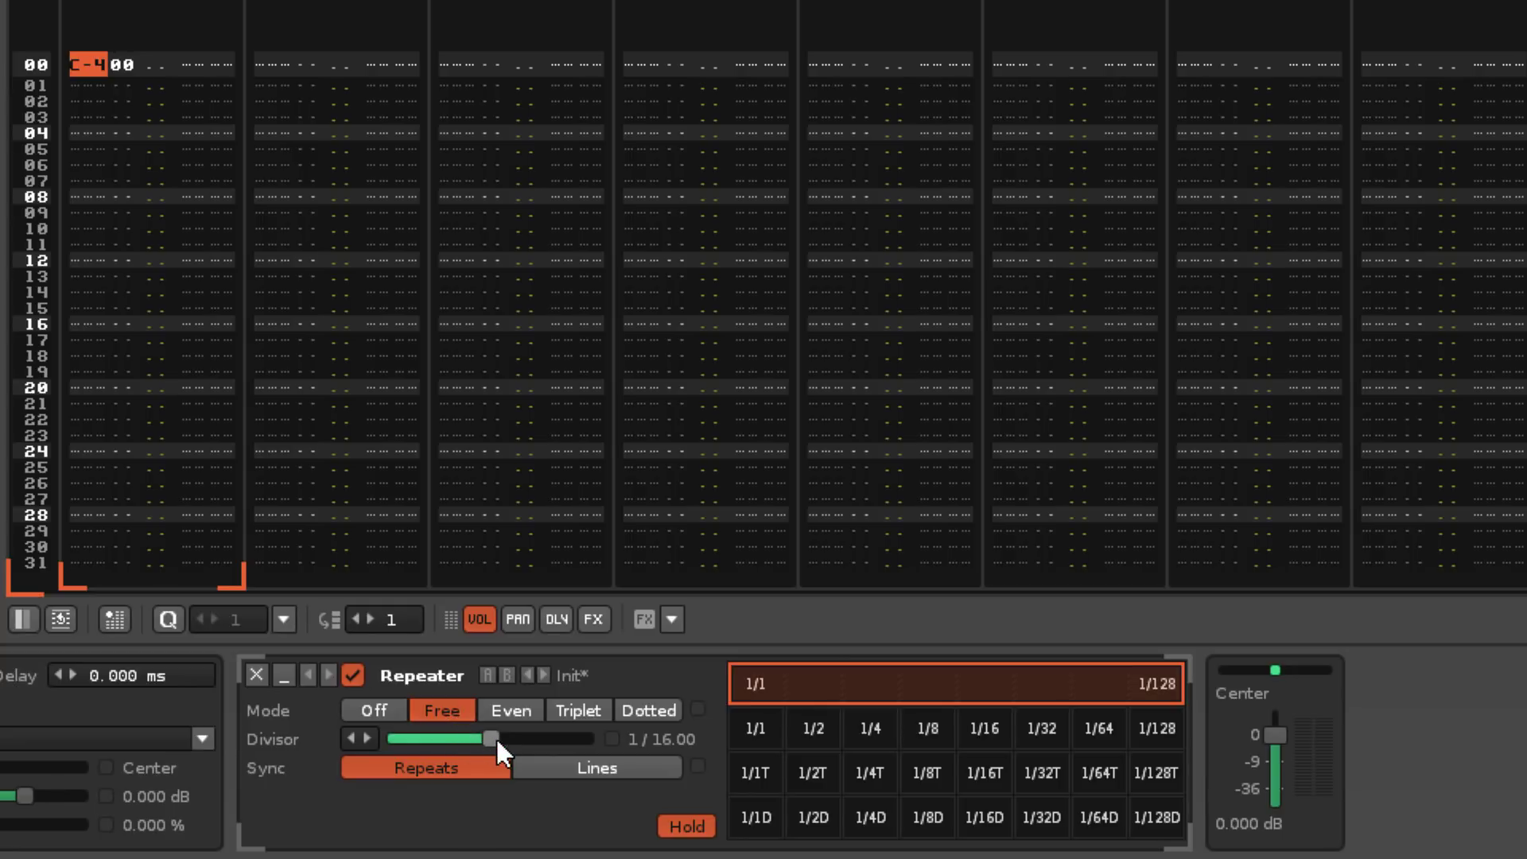
pyautogui.moveTo(494, 738); pyautogui.dragTo(395, 738)
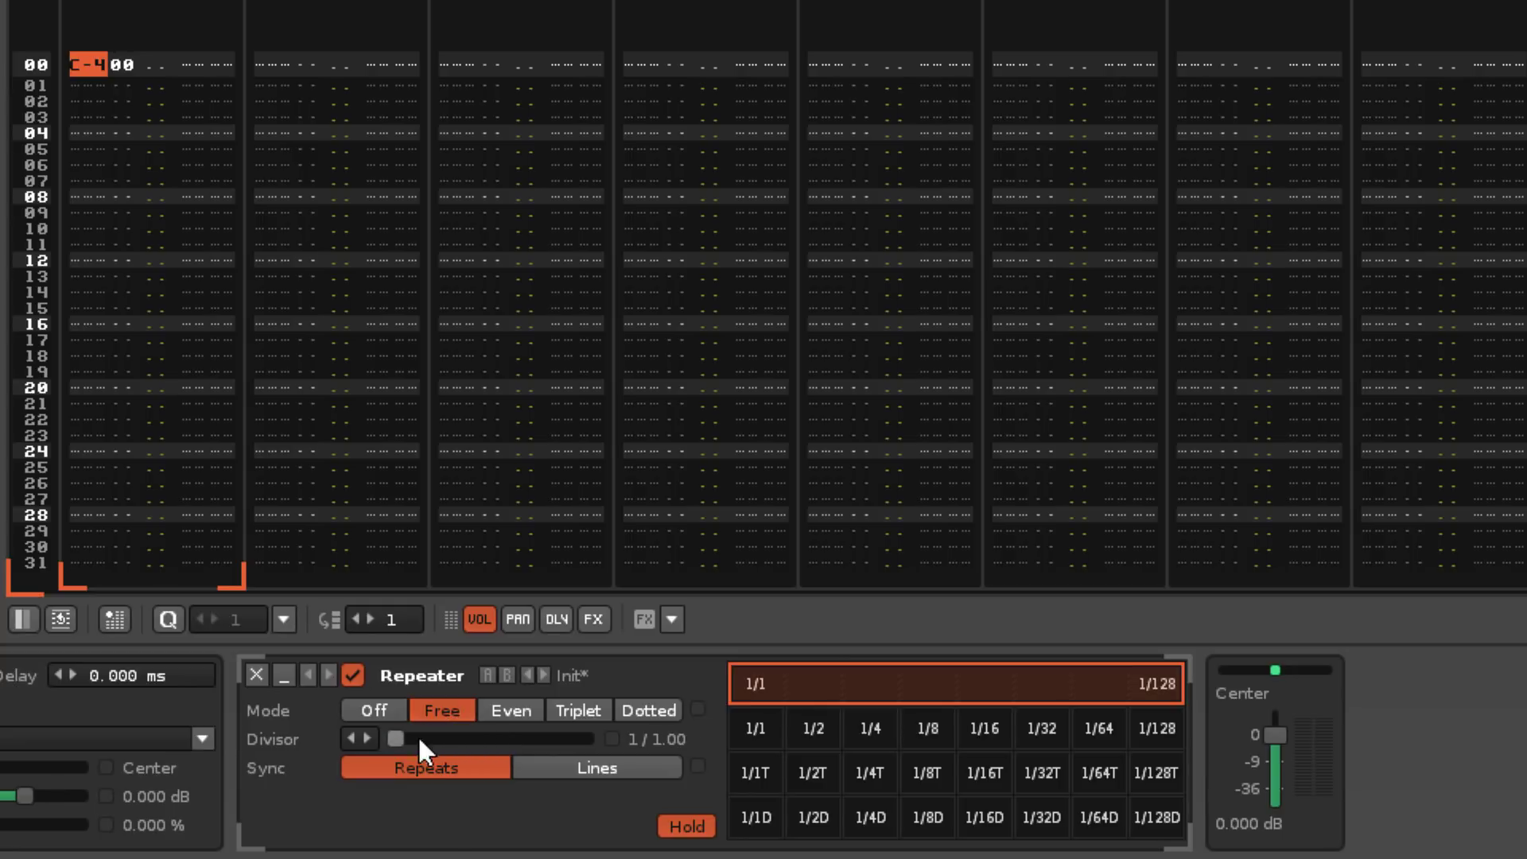
pyautogui.press('space')
pyautogui.click(513, 739)
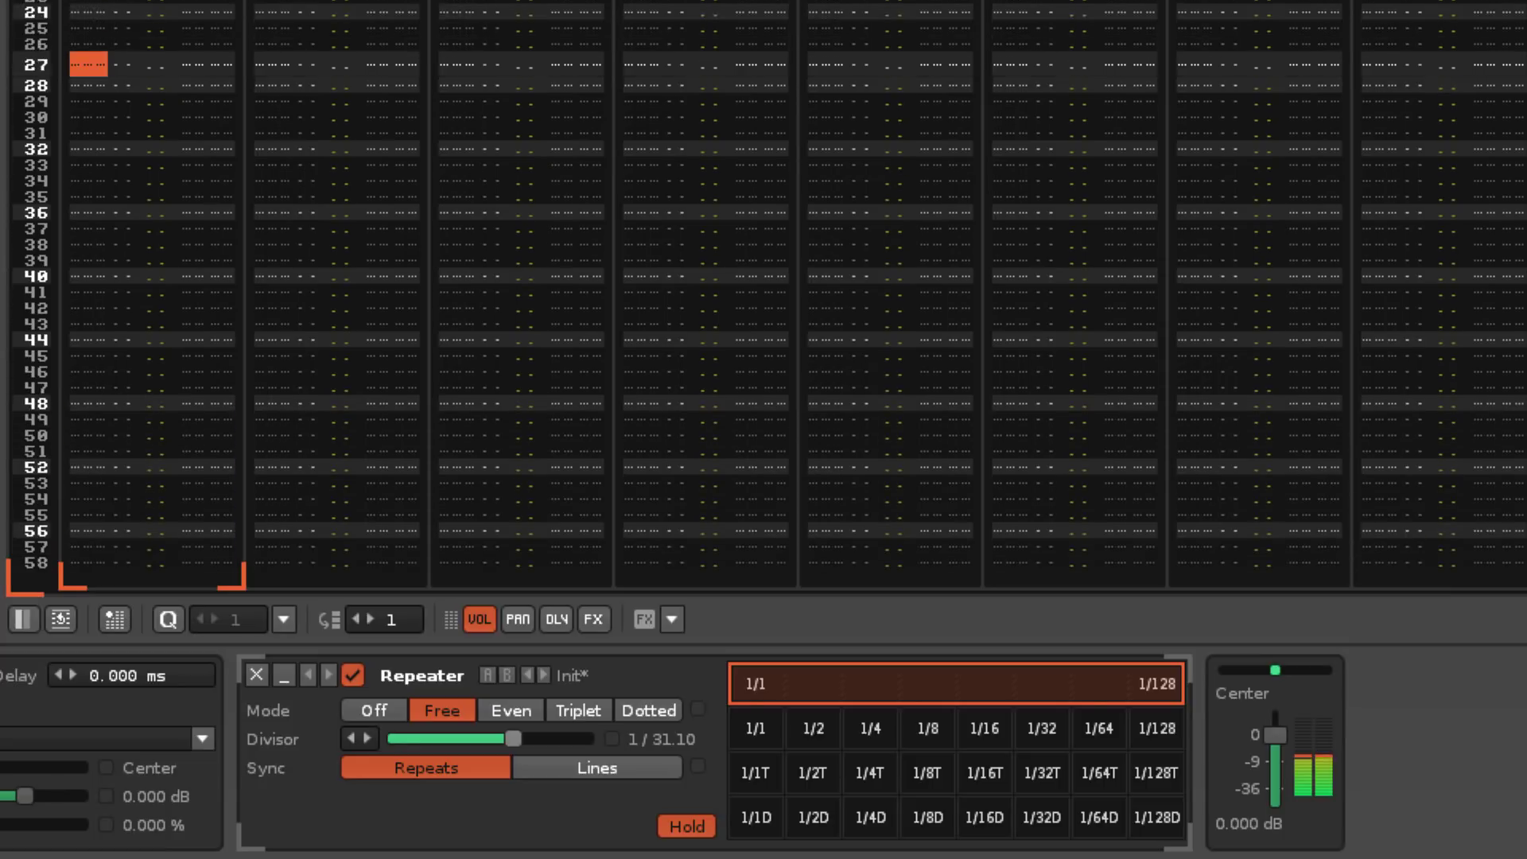
pyautogui.click(374, 711)
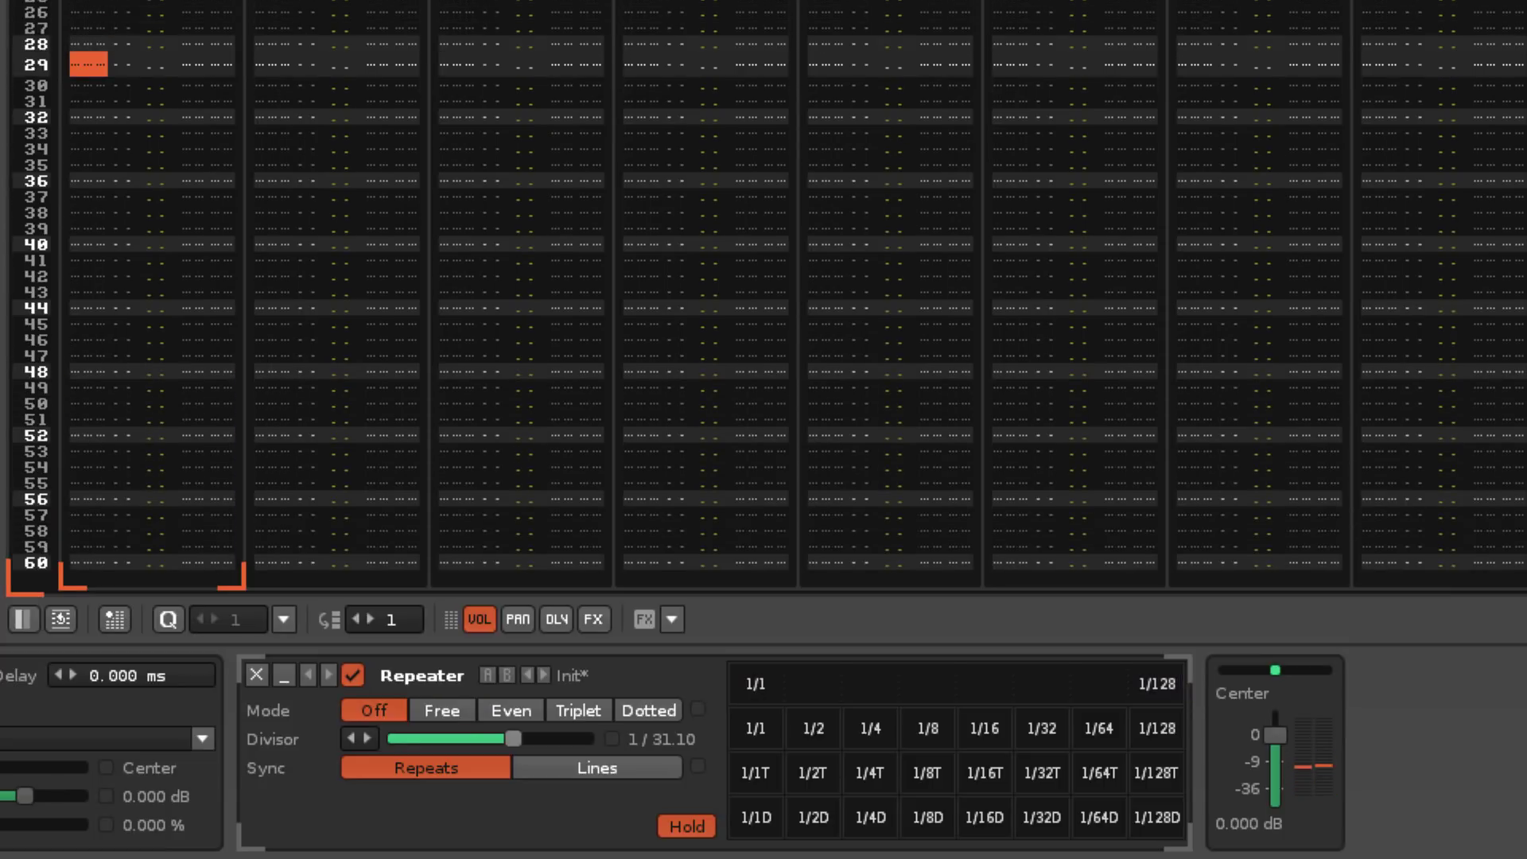
# - Set the Repeater's sync to Lines in Free mode, with the divisor at 1/1.00, and raise the divisor during playback
pyautogui.click(565, 760)
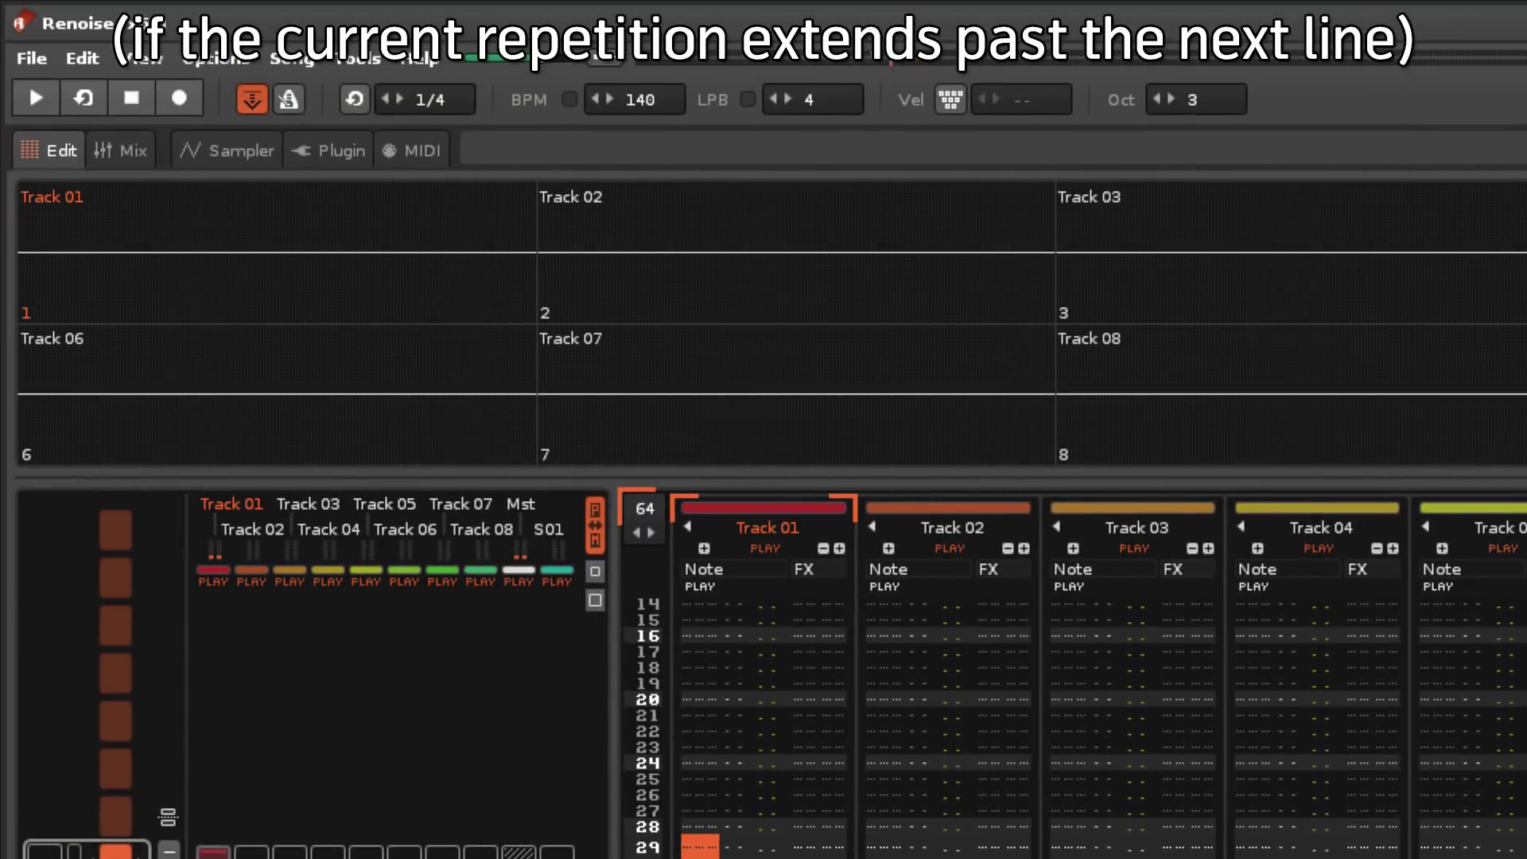
pyautogui.moveTo(637, 99); pyautogui.dragTo(640, 131)
pyautogui.moveTo(819, 104); pyautogui.dragTo(820, 132)
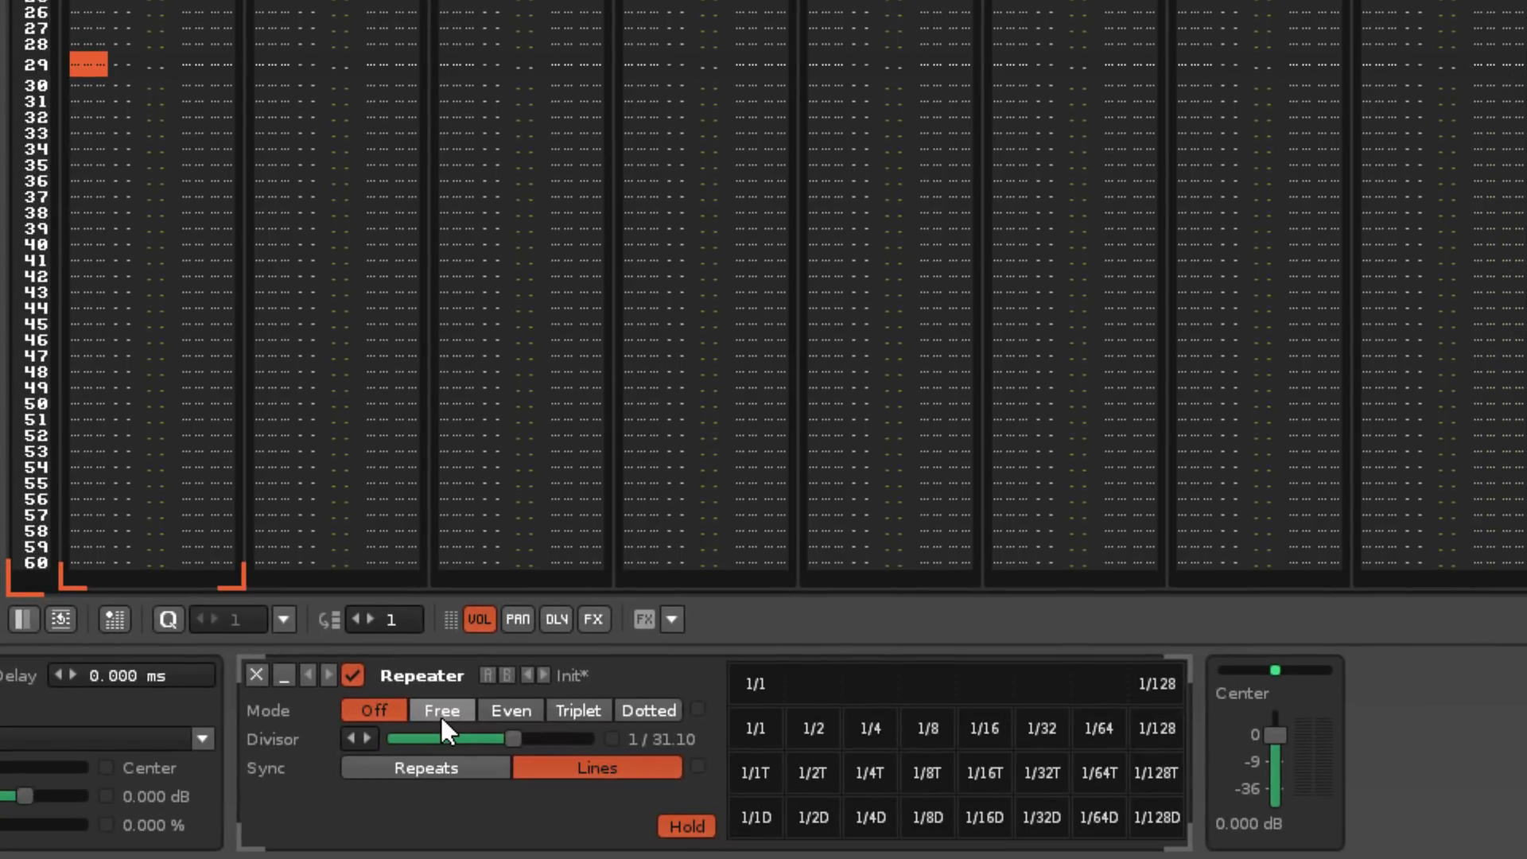
pyautogui.click(442, 711)
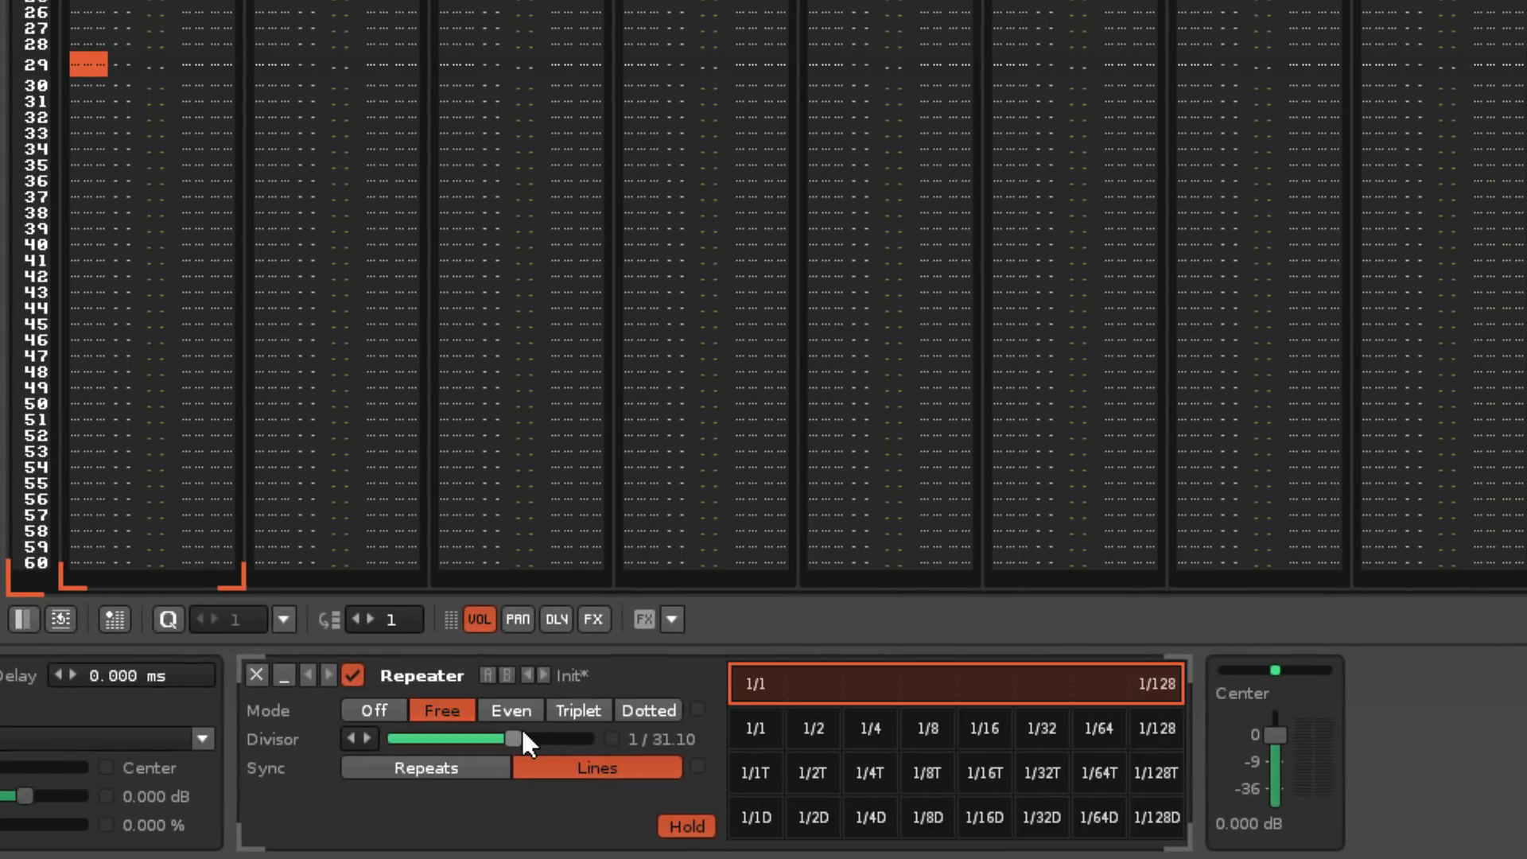
pyautogui.moveTo(513, 738); pyautogui.dragTo(390, 739)
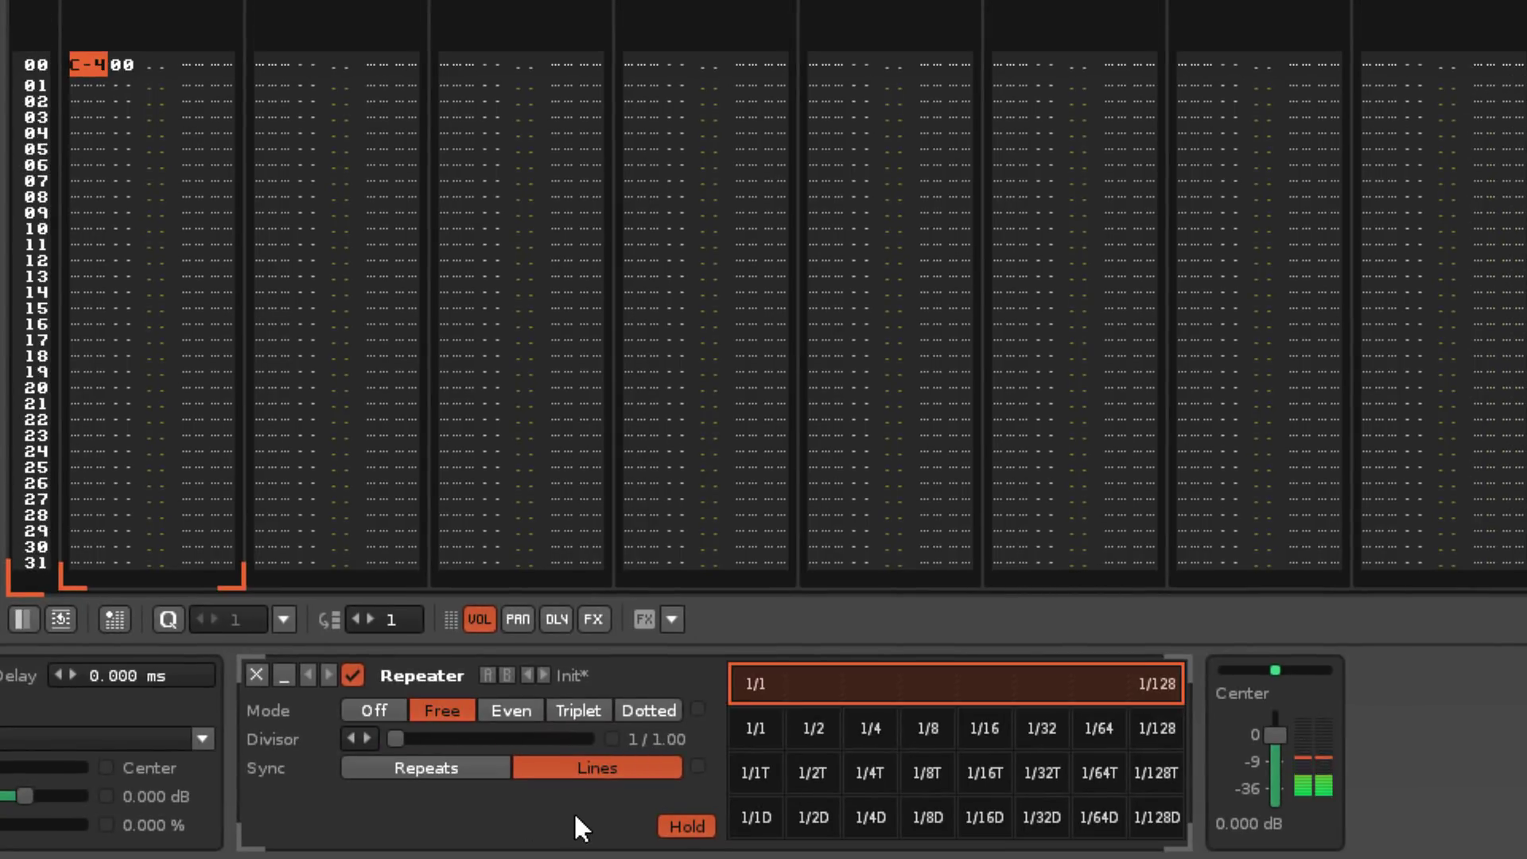
pyautogui.click(519, 738)
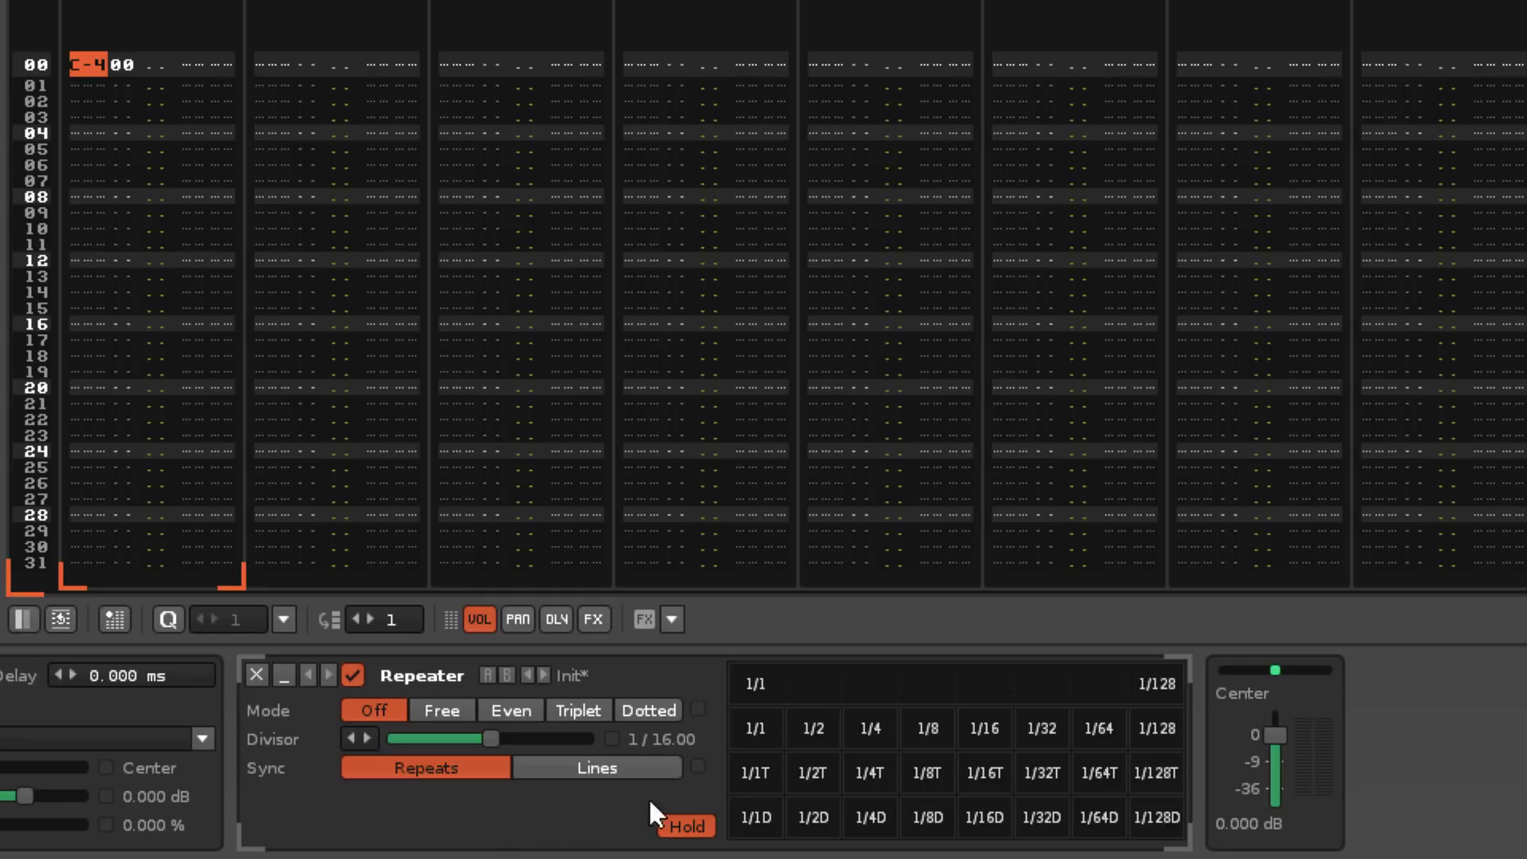
# - Play the pattern, sweep the Repeater pad's free strip up to 1/128, and disable Hold
pyautogui.press('space')
pyautogui.moveTo(962, 684); pyautogui.dragTo(1157, 683)
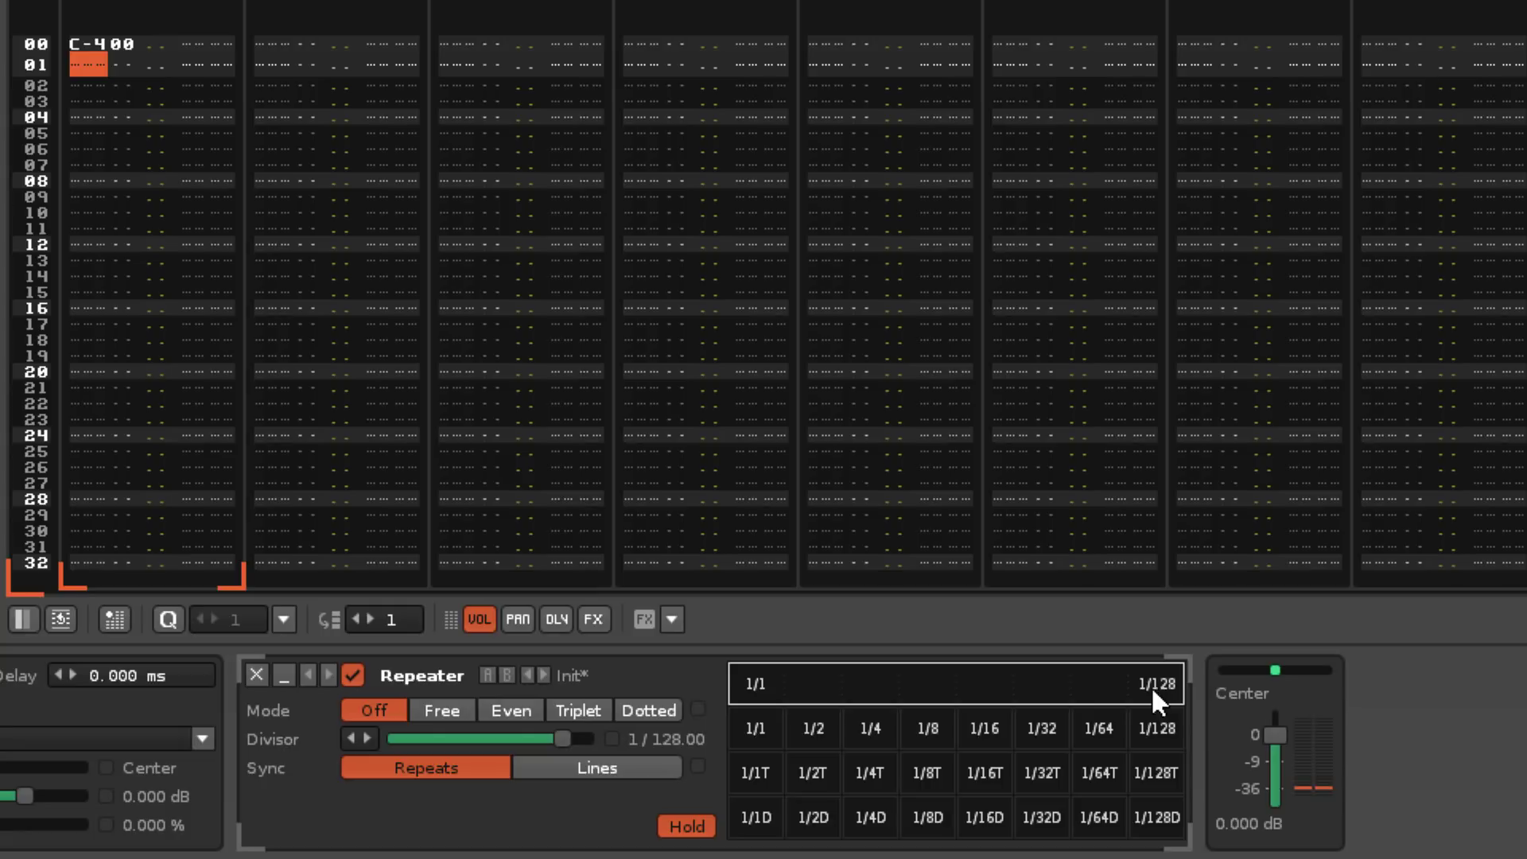
pyautogui.click(711, 827)
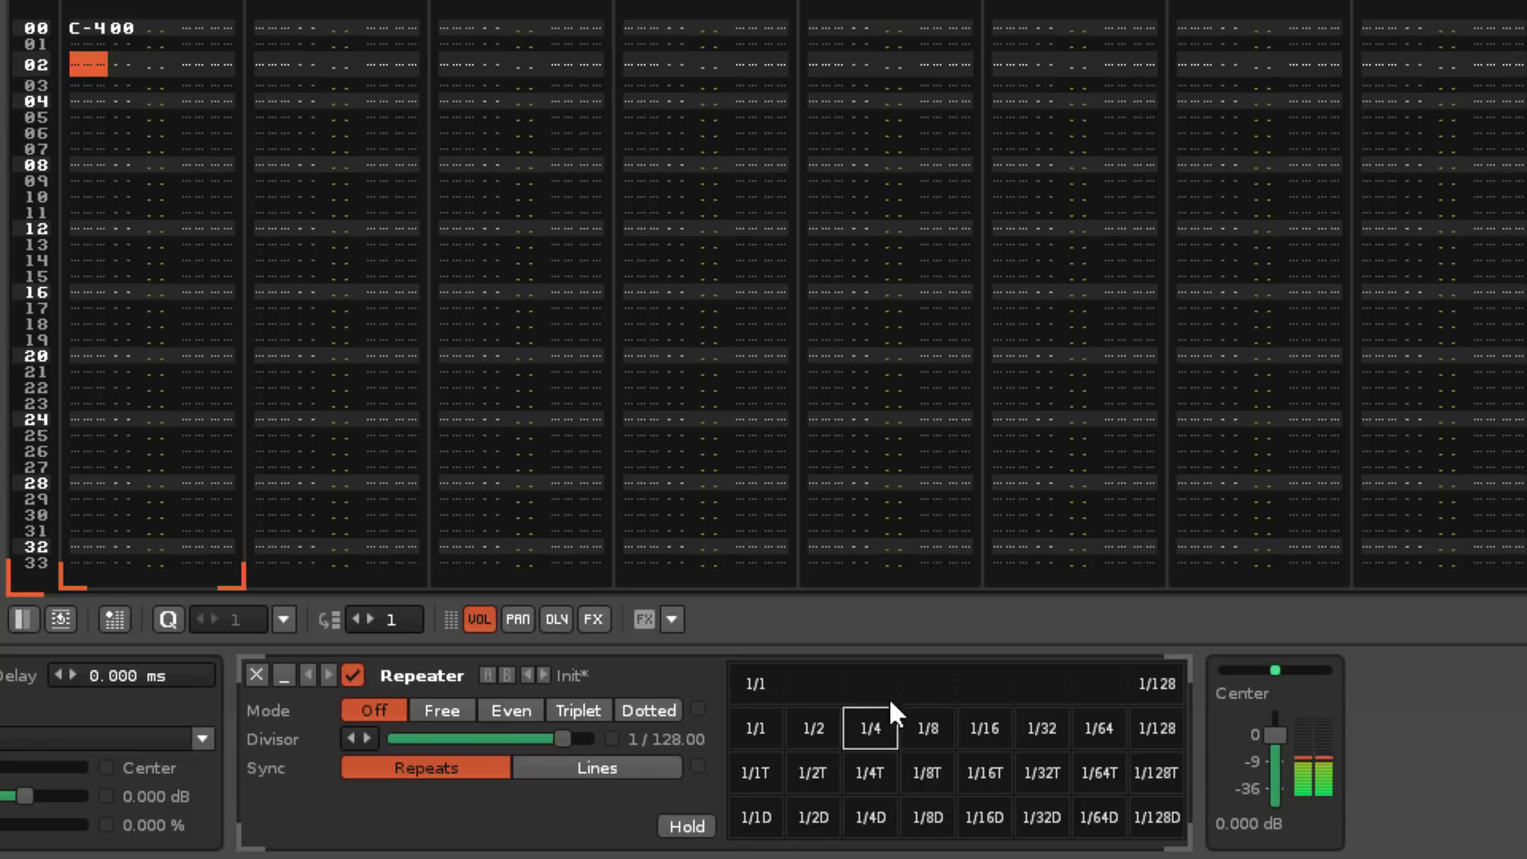
# - Play the pattern and trigger momentary repeats on the Repeater pad, using the free strip, 1/128, 1/64 through 1/128D, and 1/32D
pyautogui.press('space')
pyautogui.click(936, 689)
pyautogui.click(1158, 728)
pyautogui.moveTo(1112, 733); pyautogui.dragTo(1157, 817)
pyautogui.click(1042, 817)
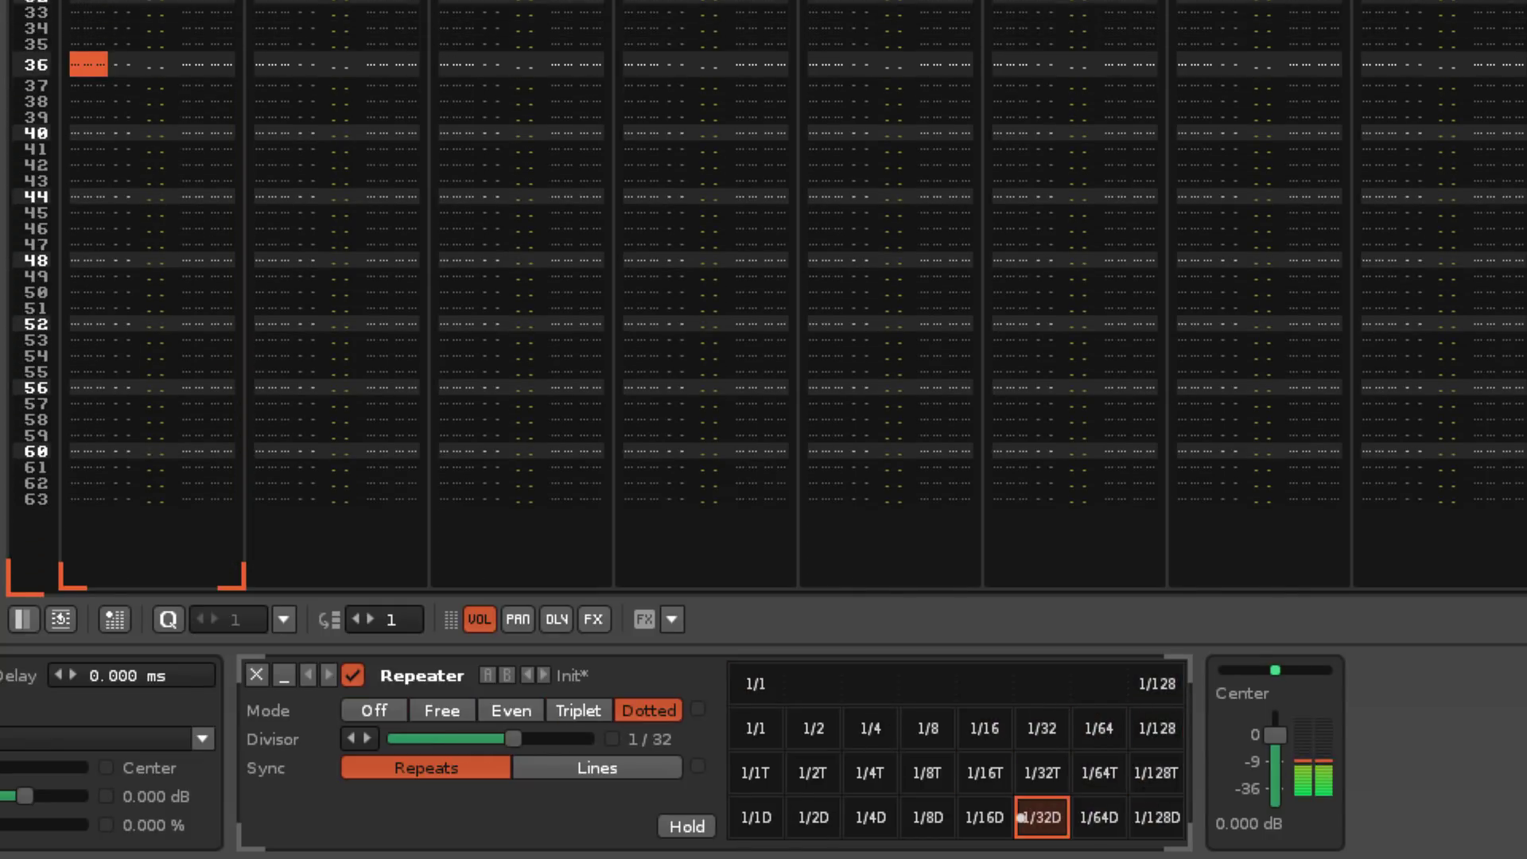
# - Sweep momentary repeats across the Repeater pad from 1/16T to 1/8T and between 1/64T and the free strip
pyautogui.moveTo(986, 773); pyautogui.dragTo(927, 773)
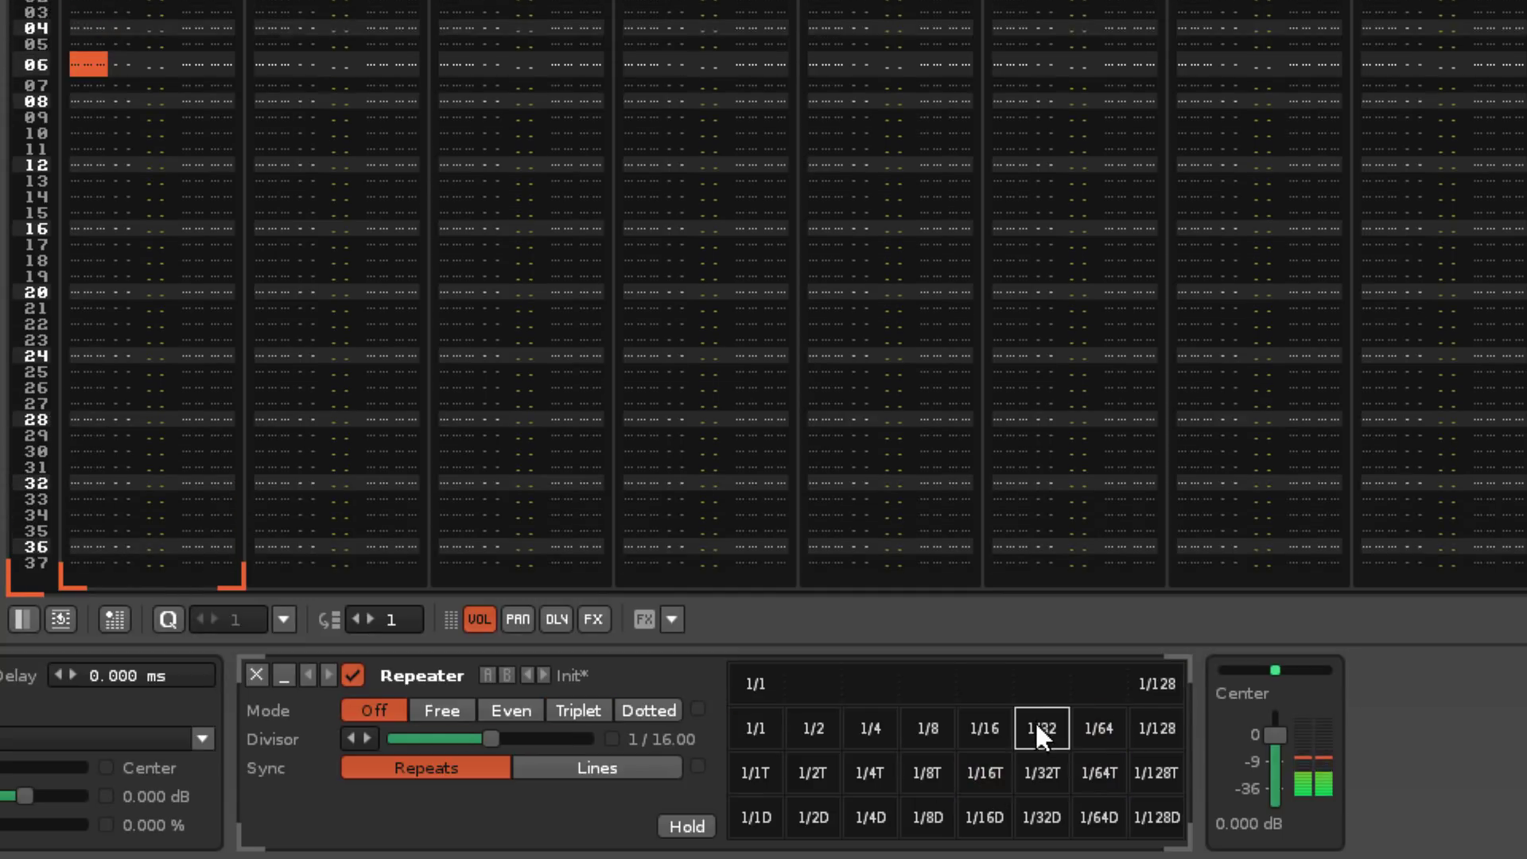
pyautogui.moveTo(1099, 770); pyautogui.dragTo(1101, 683)
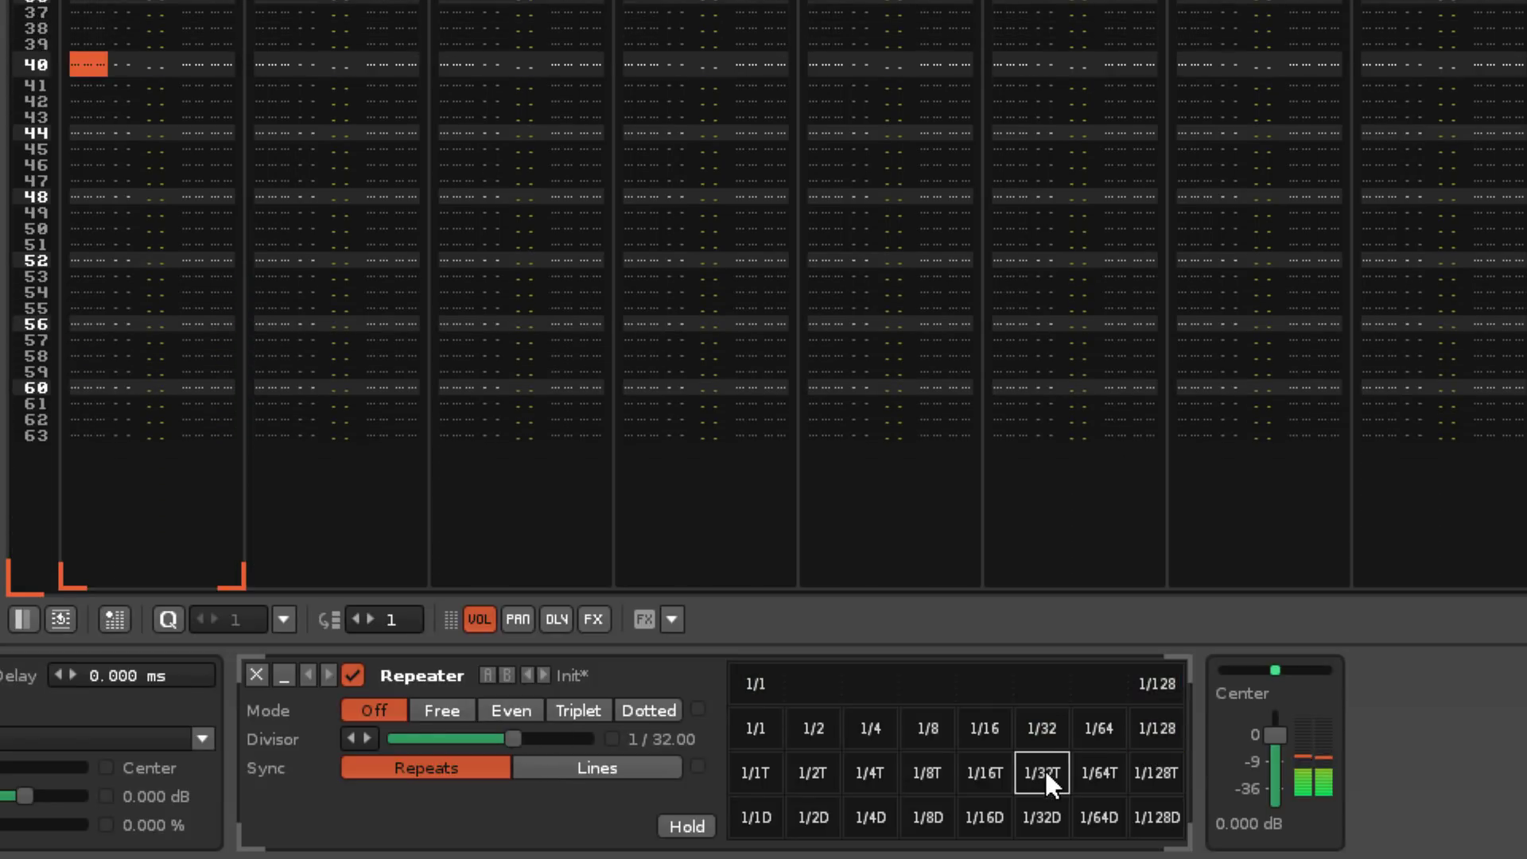
pyautogui.moveTo(1099, 770); pyautogui.dragTo(1104, 695)
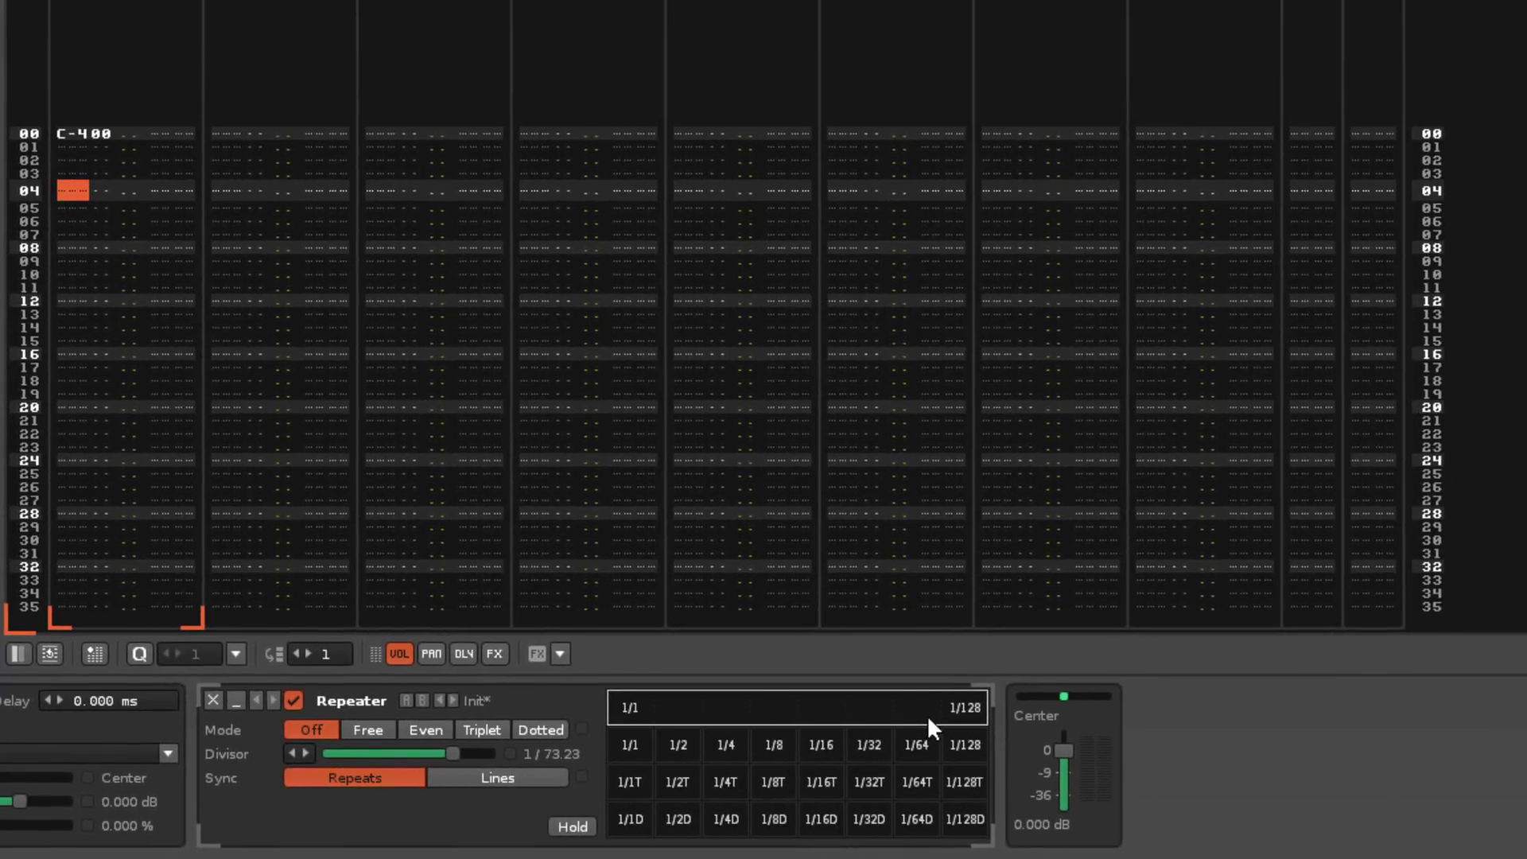
pyautogui.moveTo(927, 714); pyautogui.dragTo(919, 781)
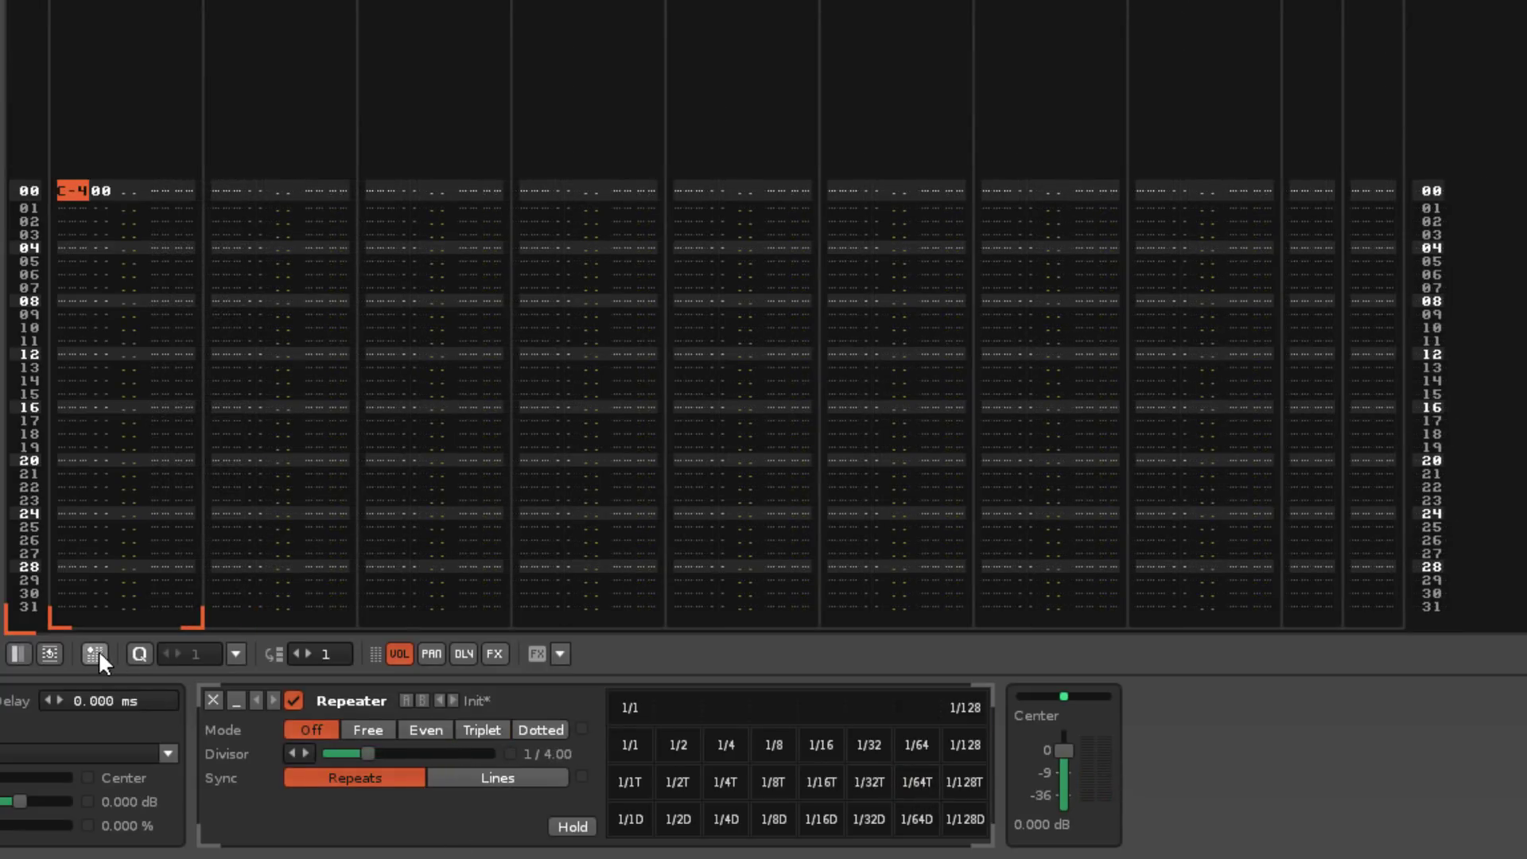
# - Record a sweep on the Repeater pad as graphical automation and open the recorded Mode envelope in the automation editor
pyautogui.click(95, 650)
pyautogui.moveTo(730, 738); pyautogui.dragTo(937, 694)
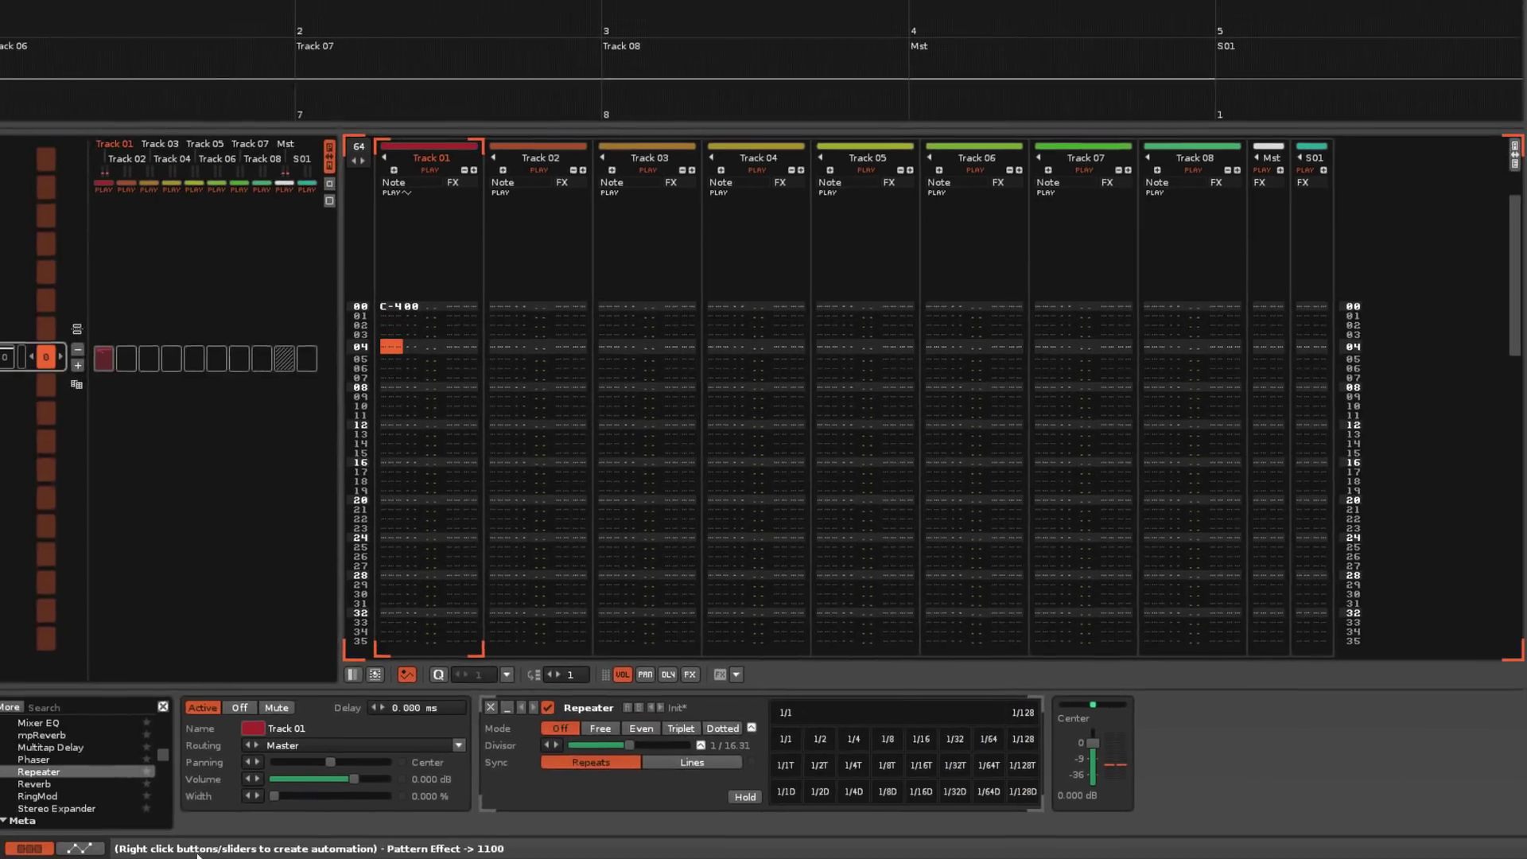
pyautogui.click(104, 846)
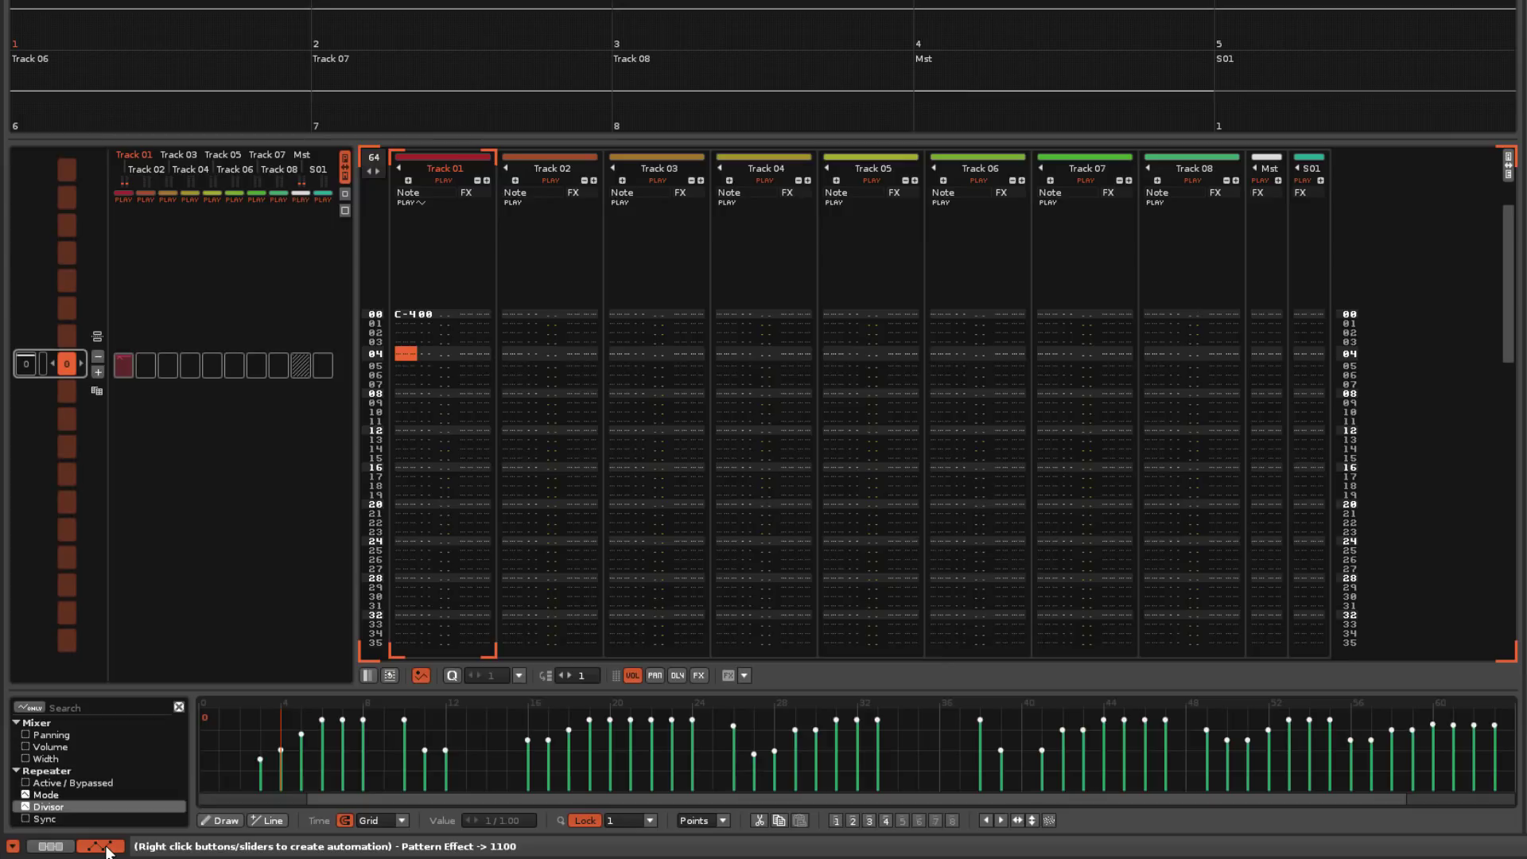
pyautogui.click(79, 793)
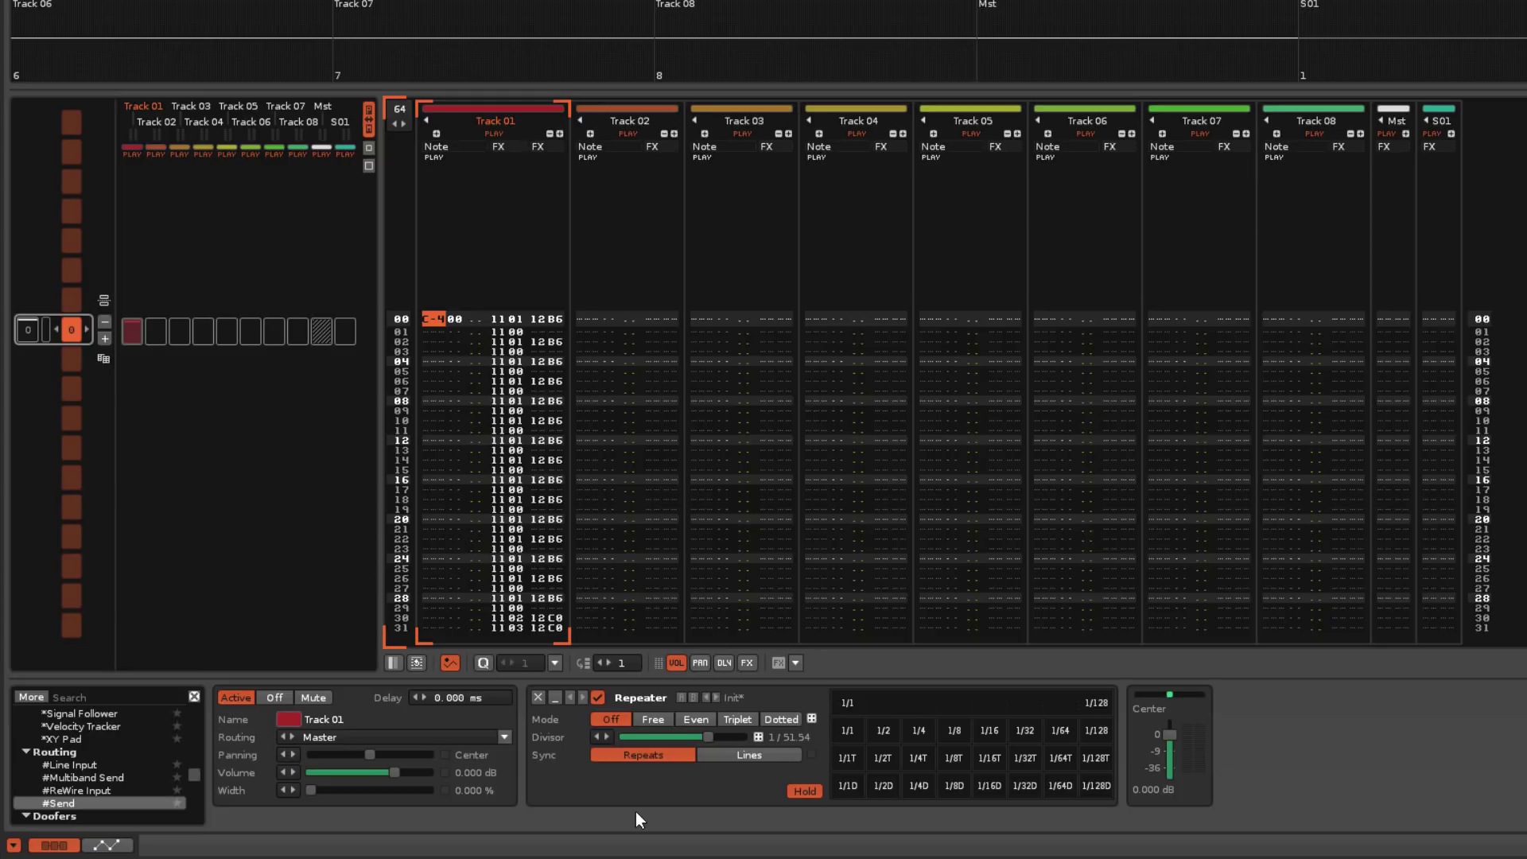
# - Add a #Send device to Track 01 during playback, place it before the Repeater, and set it to Keep Source
pyautogui.press('space')
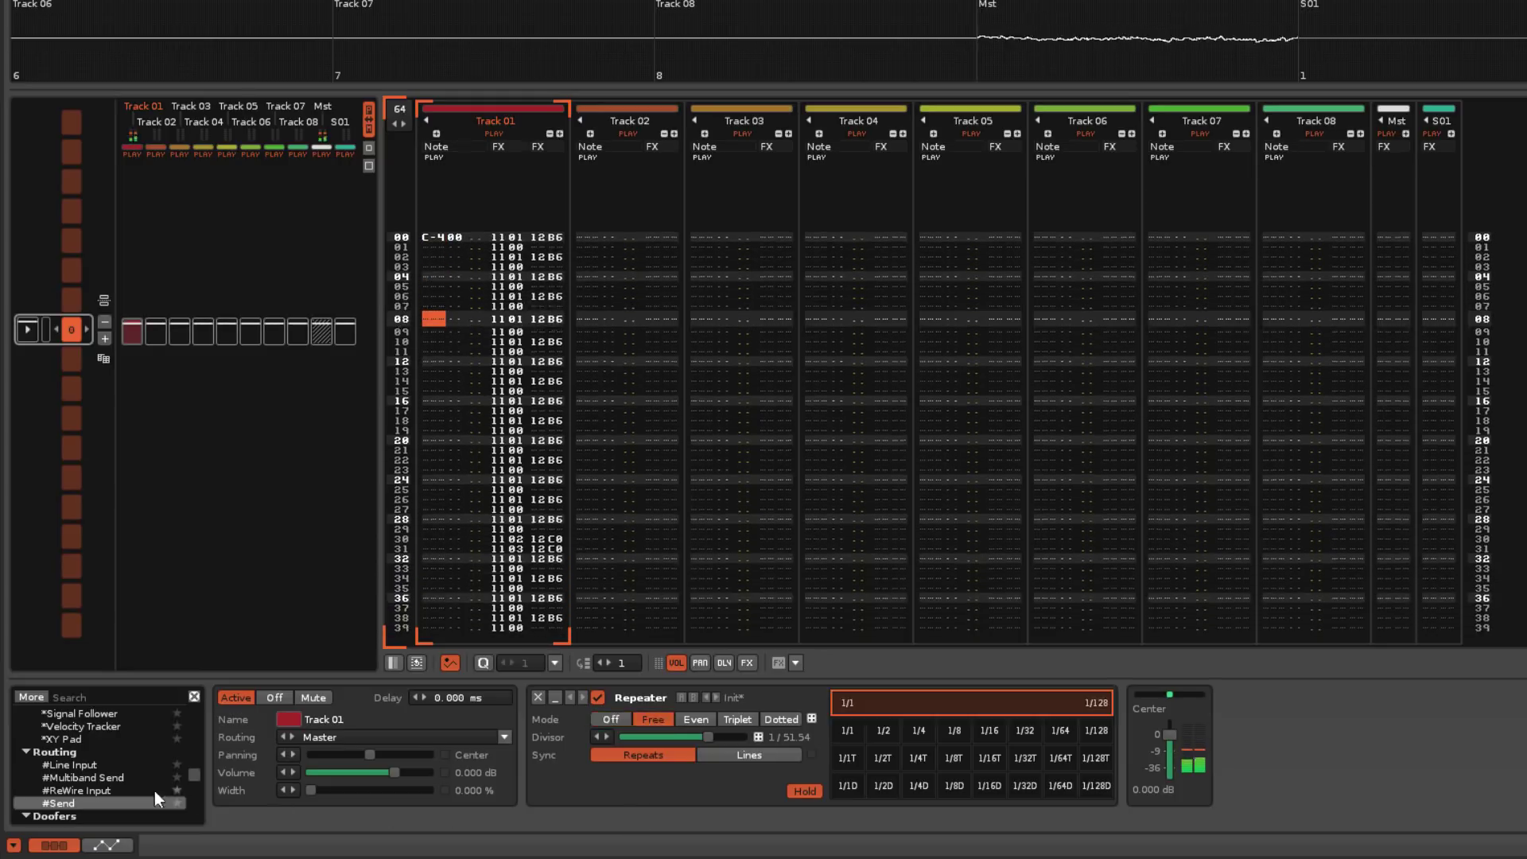
pyautogui.doubleClick(69, 805)
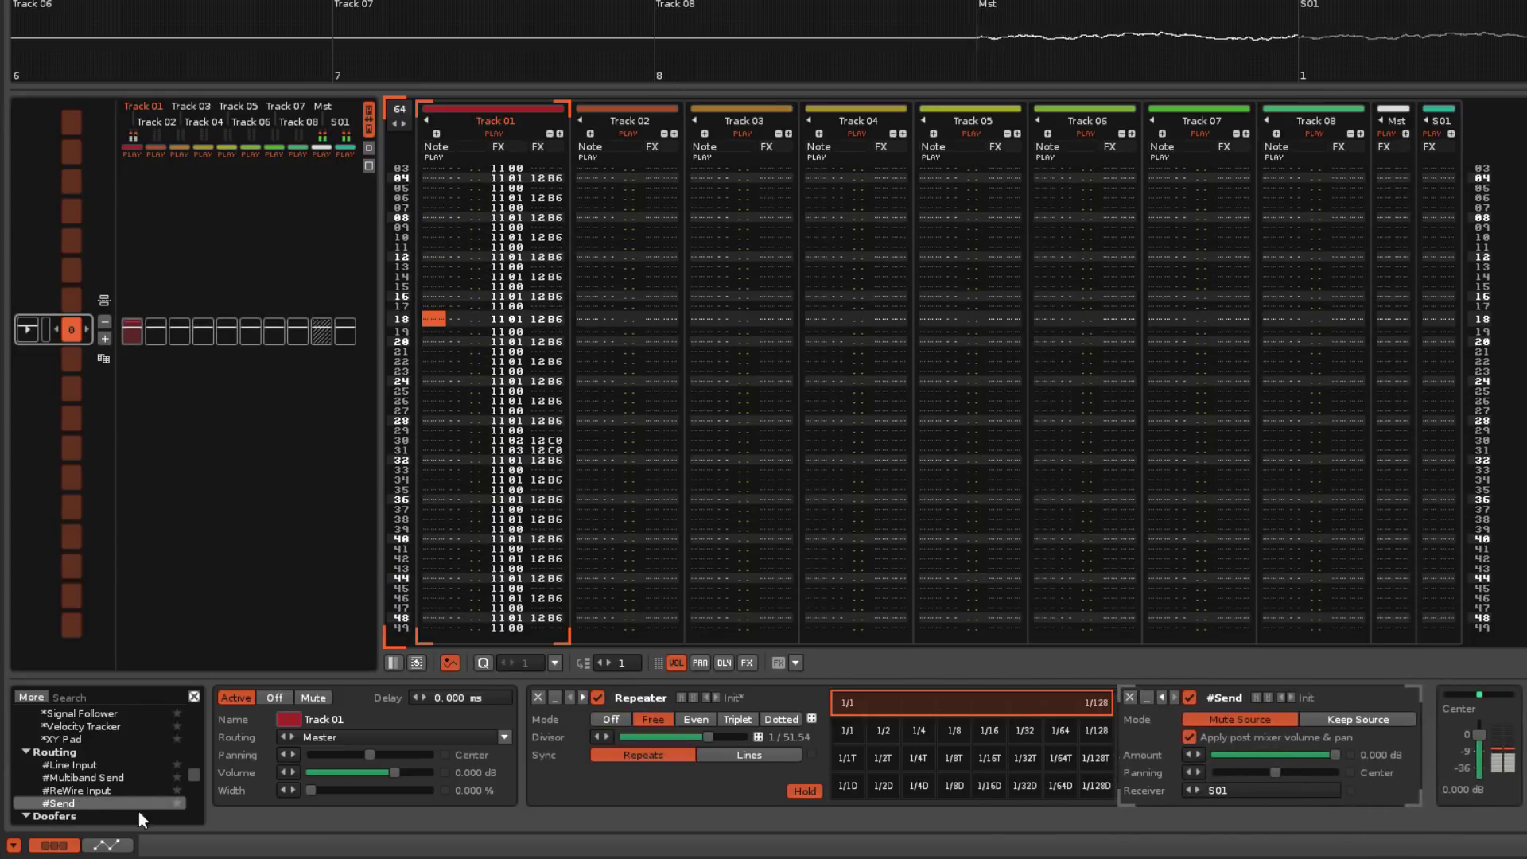
pyautogui.click(1174, 699)
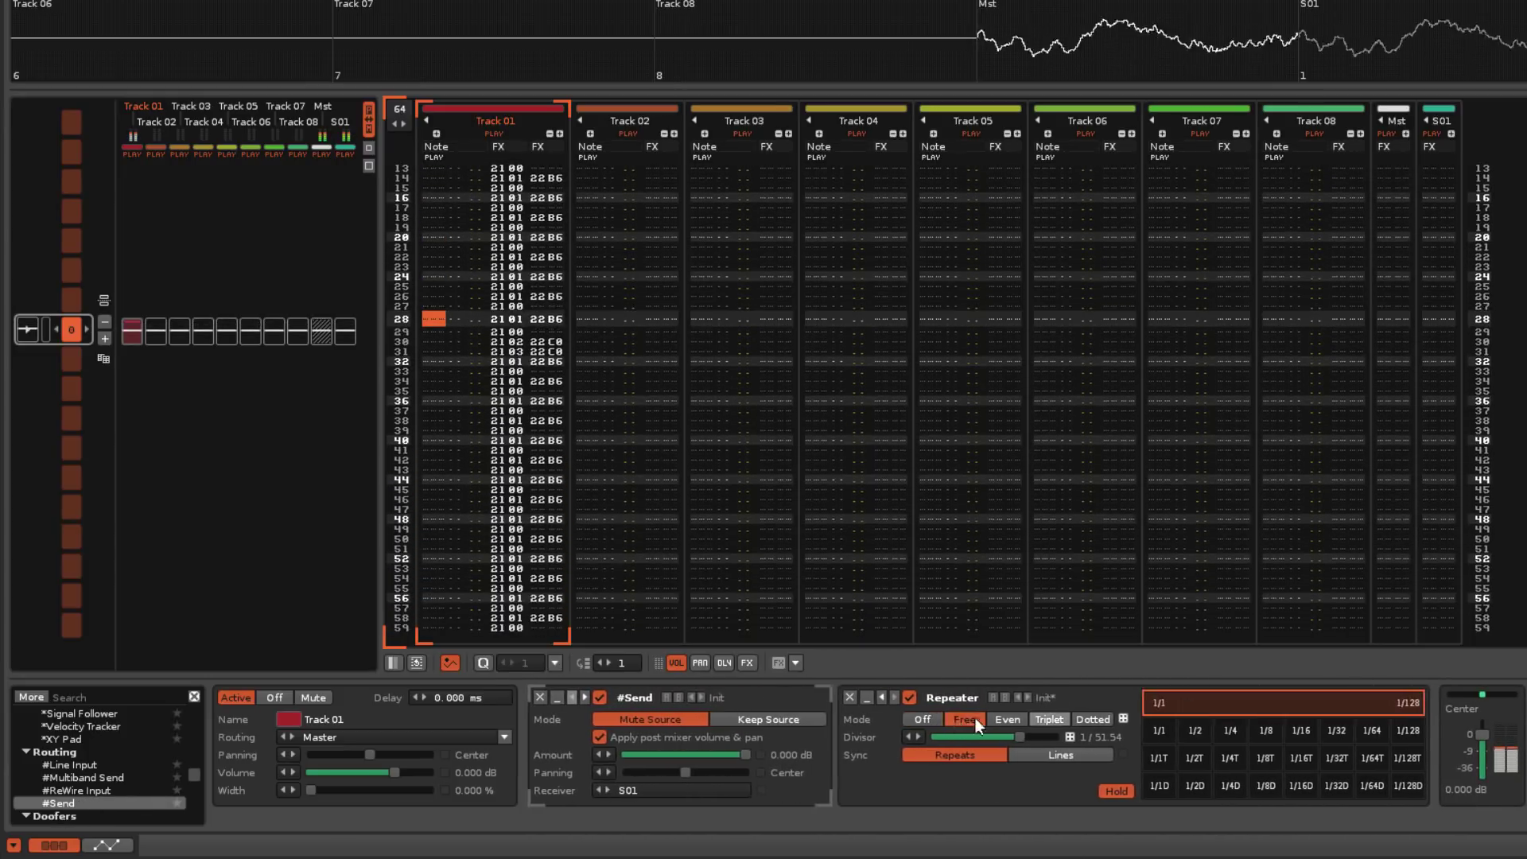
pyautogui.click(761, 719)
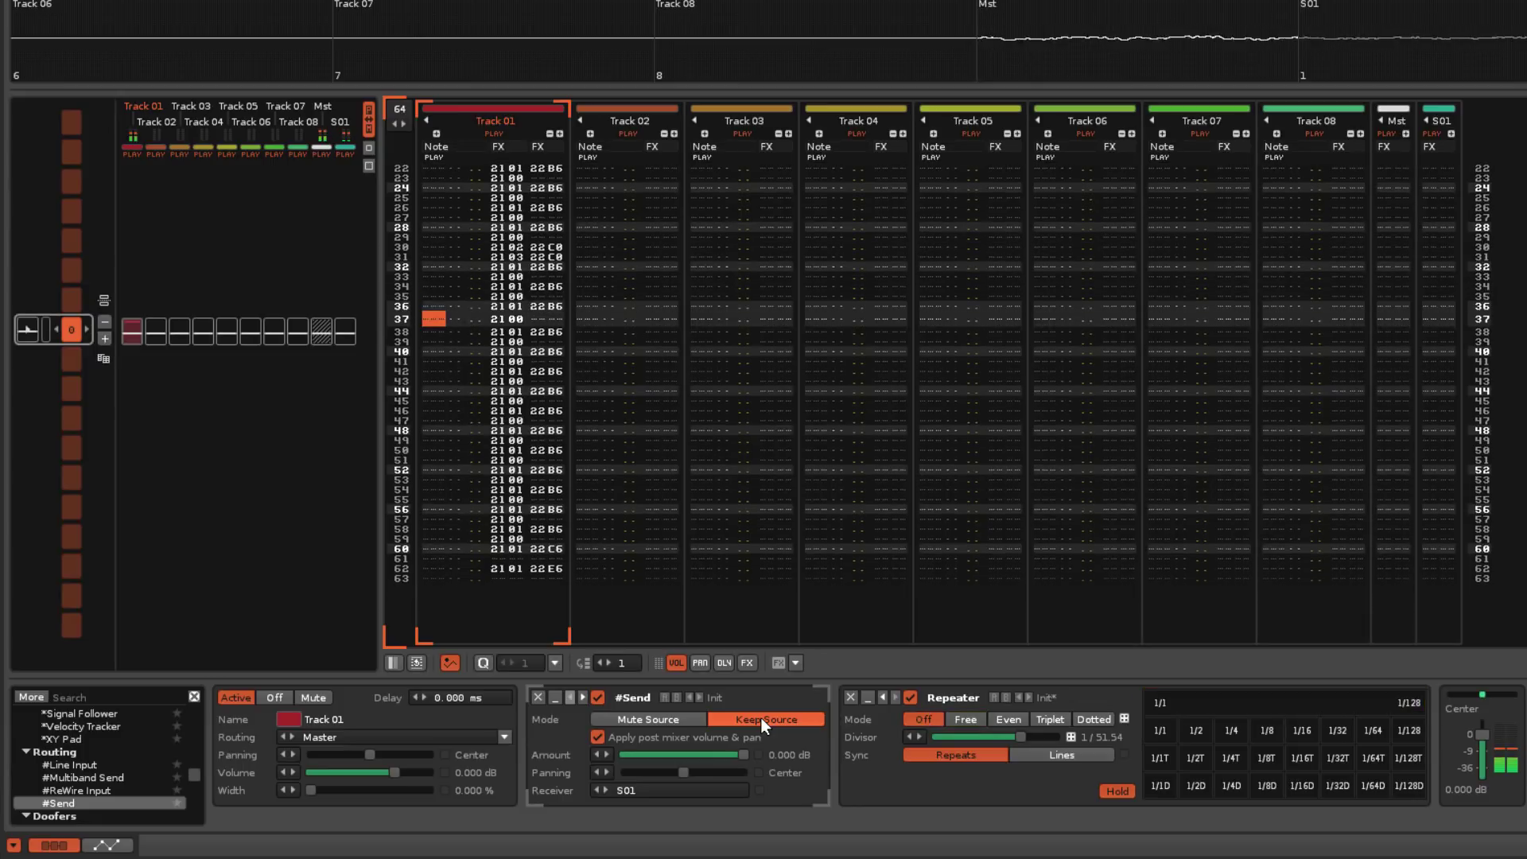